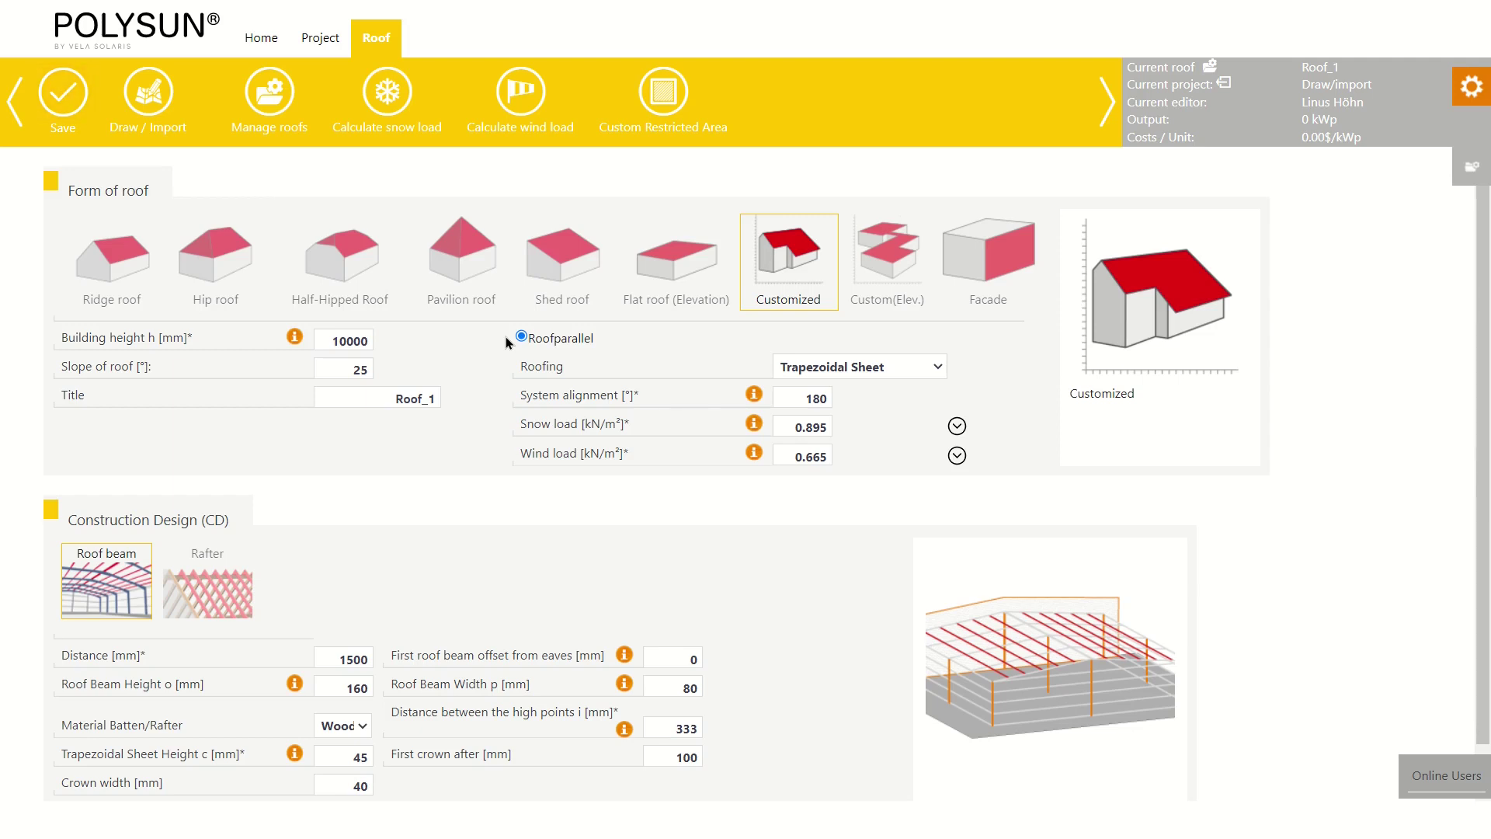
Open the Map Drawer, dismiss the Welcome overlay and pan toward the target house
click(160, 101)
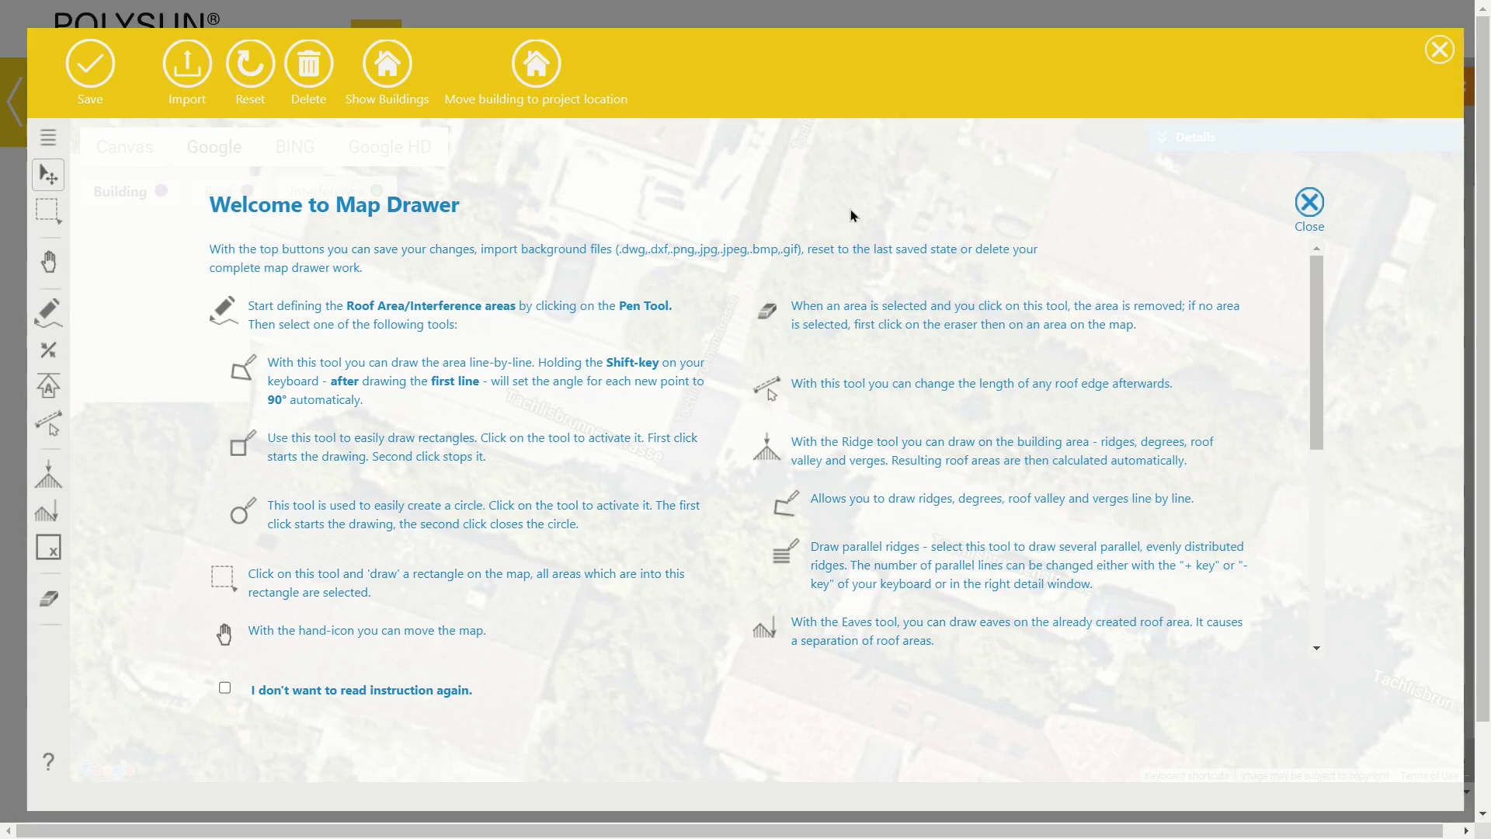
click(871, 199)
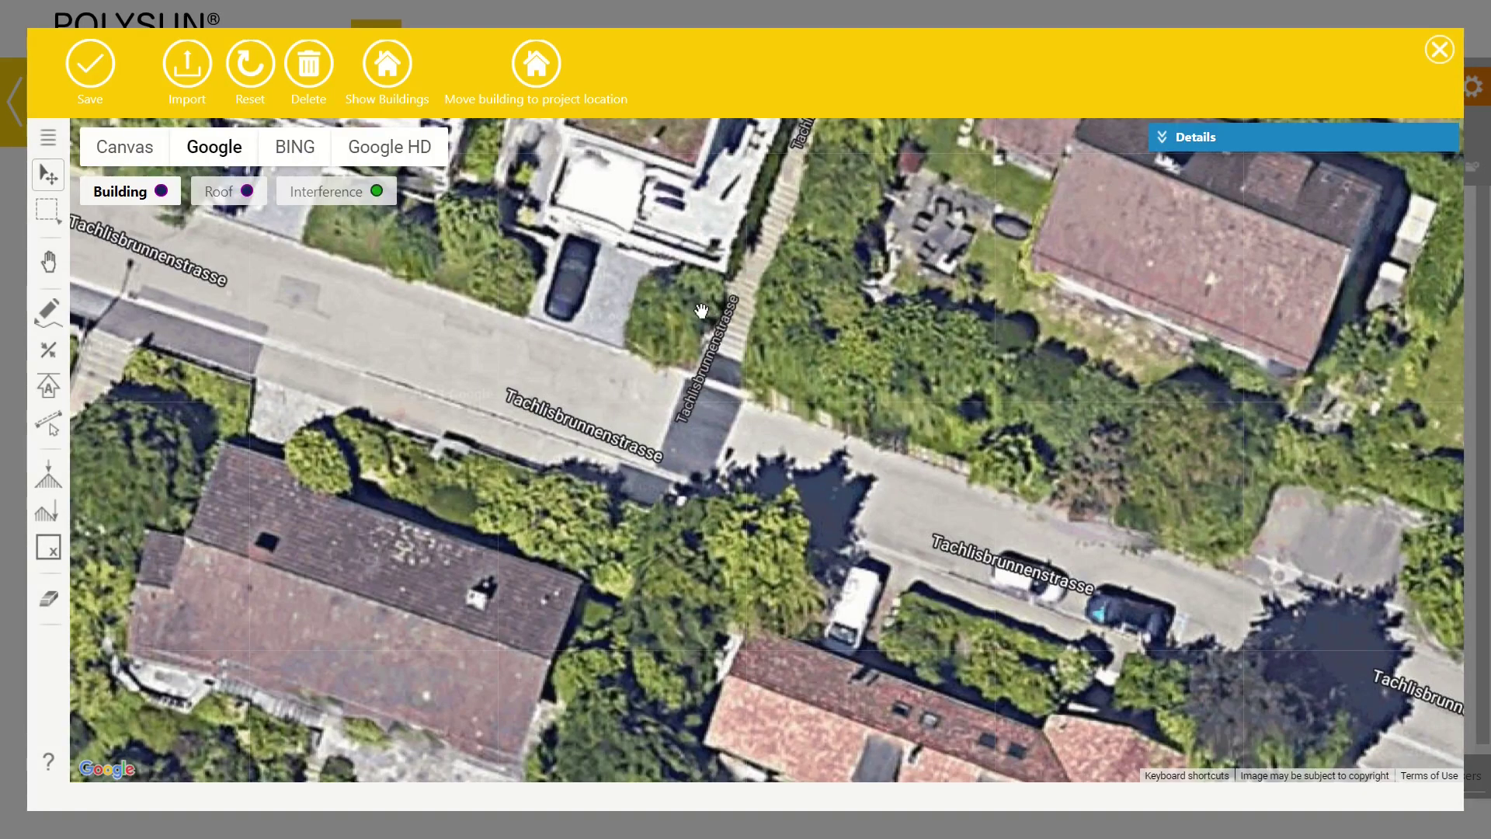
drag(810, 523, 633, 368)
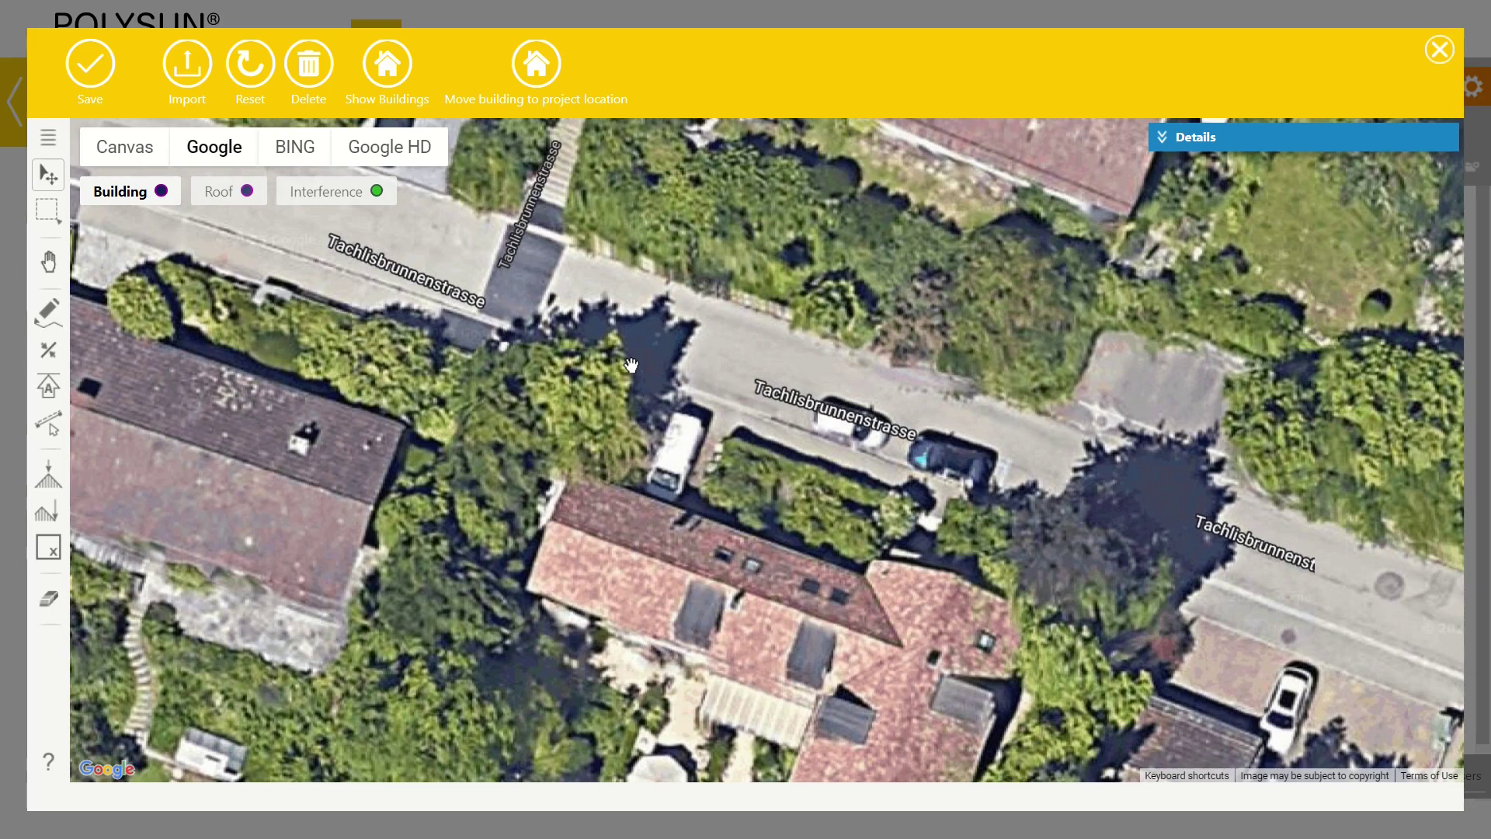
Compare Bing and Google HD imagery, then return to standard Google satellite imagery
click(313, 152)
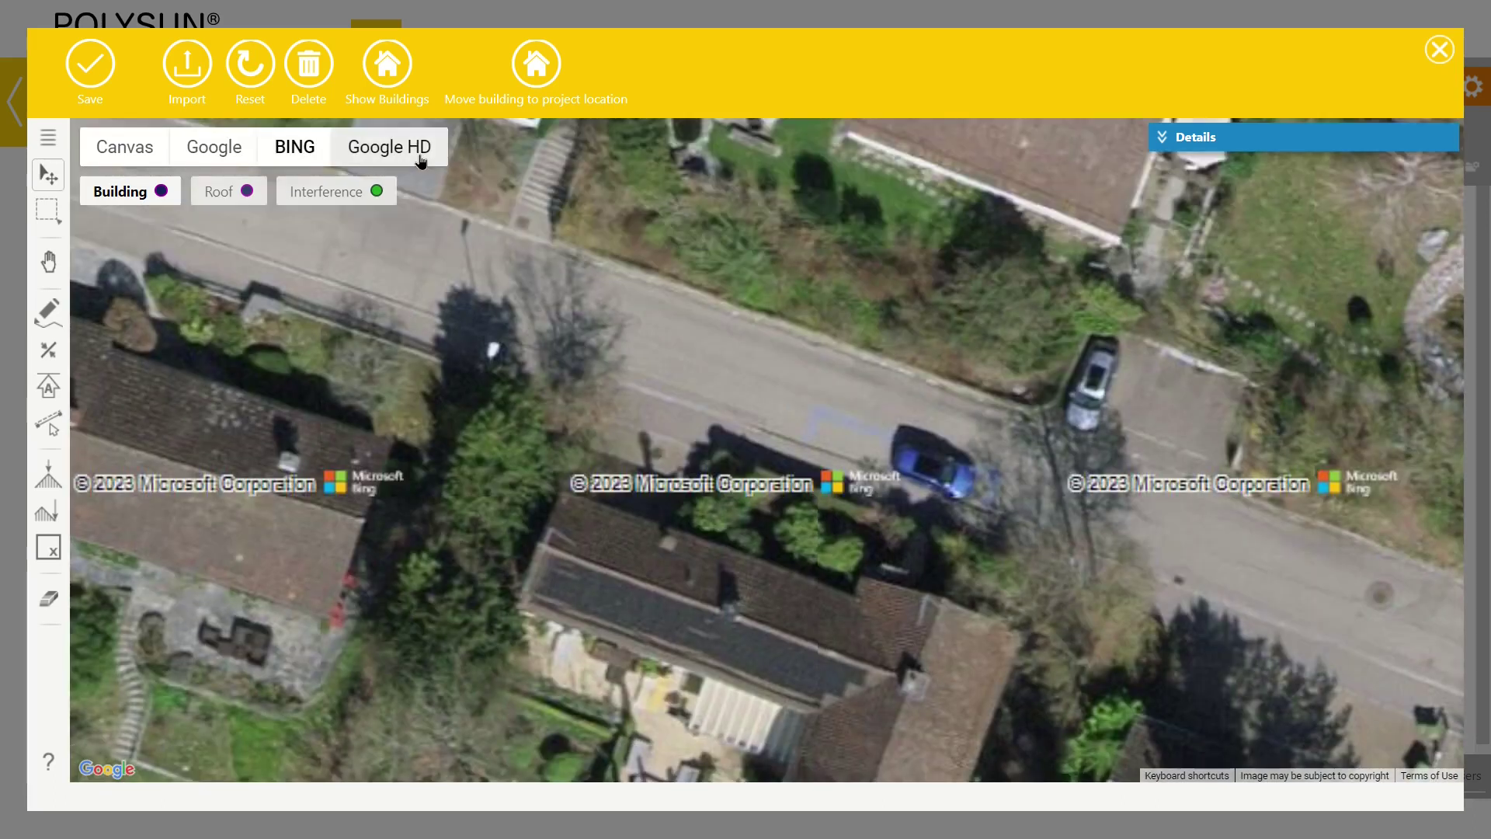
click(420, 160)
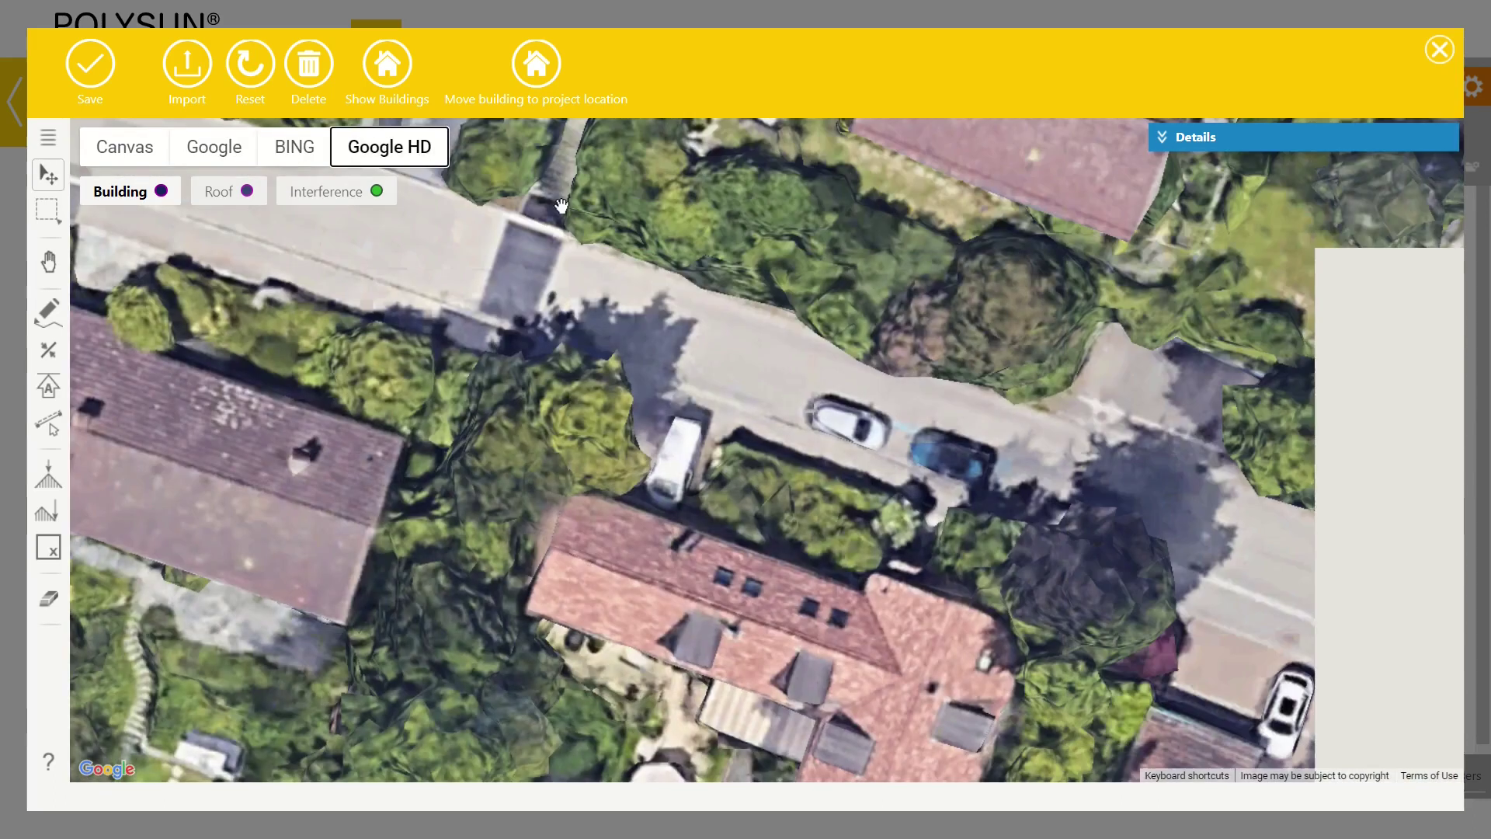
click(239, 158)
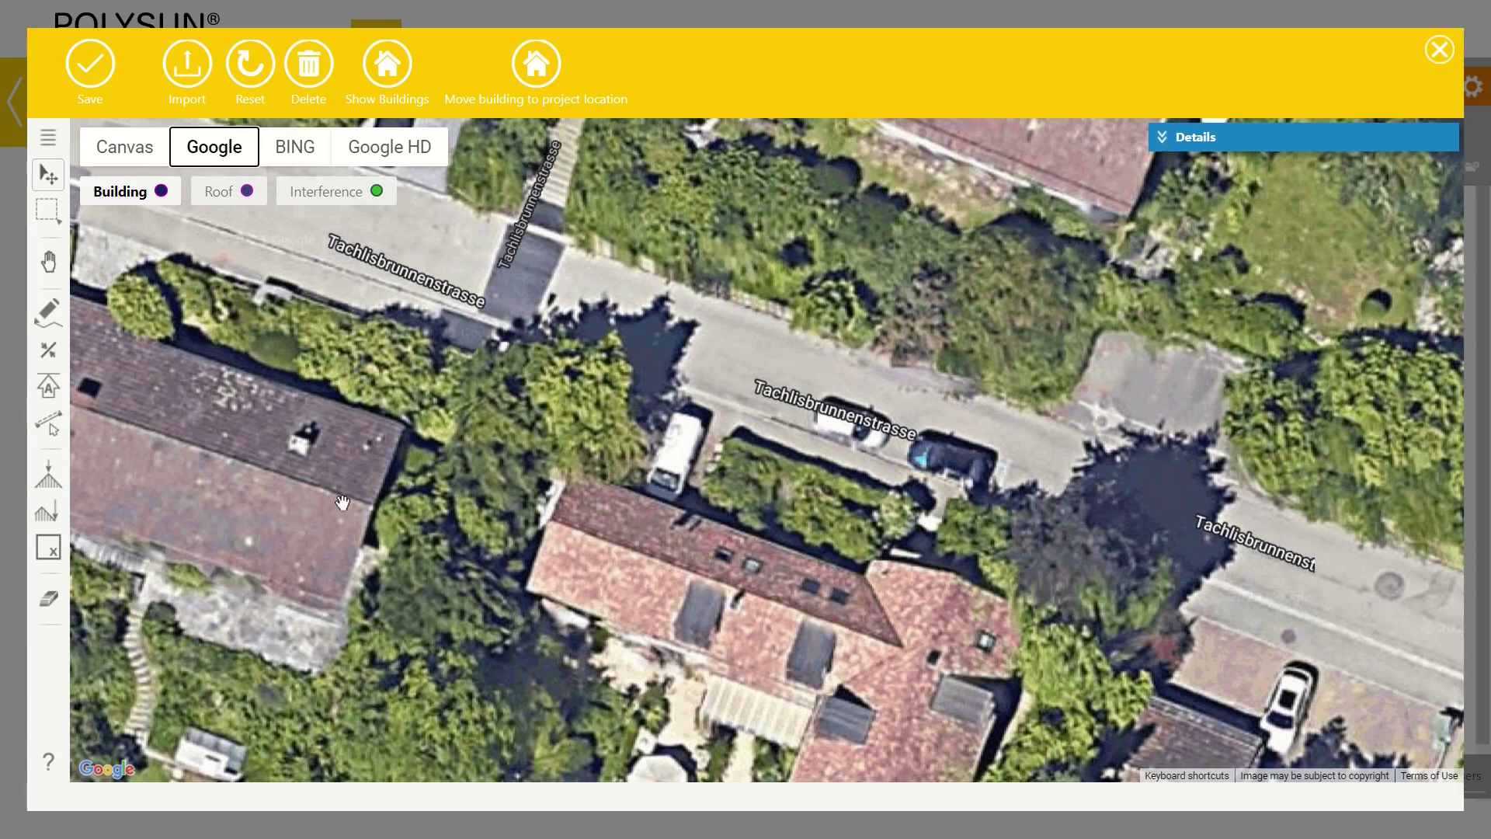
Centre the L-shaped house by the pool, compare Bing, then use Google HD imagery
drag(669, 625, 670, 466)
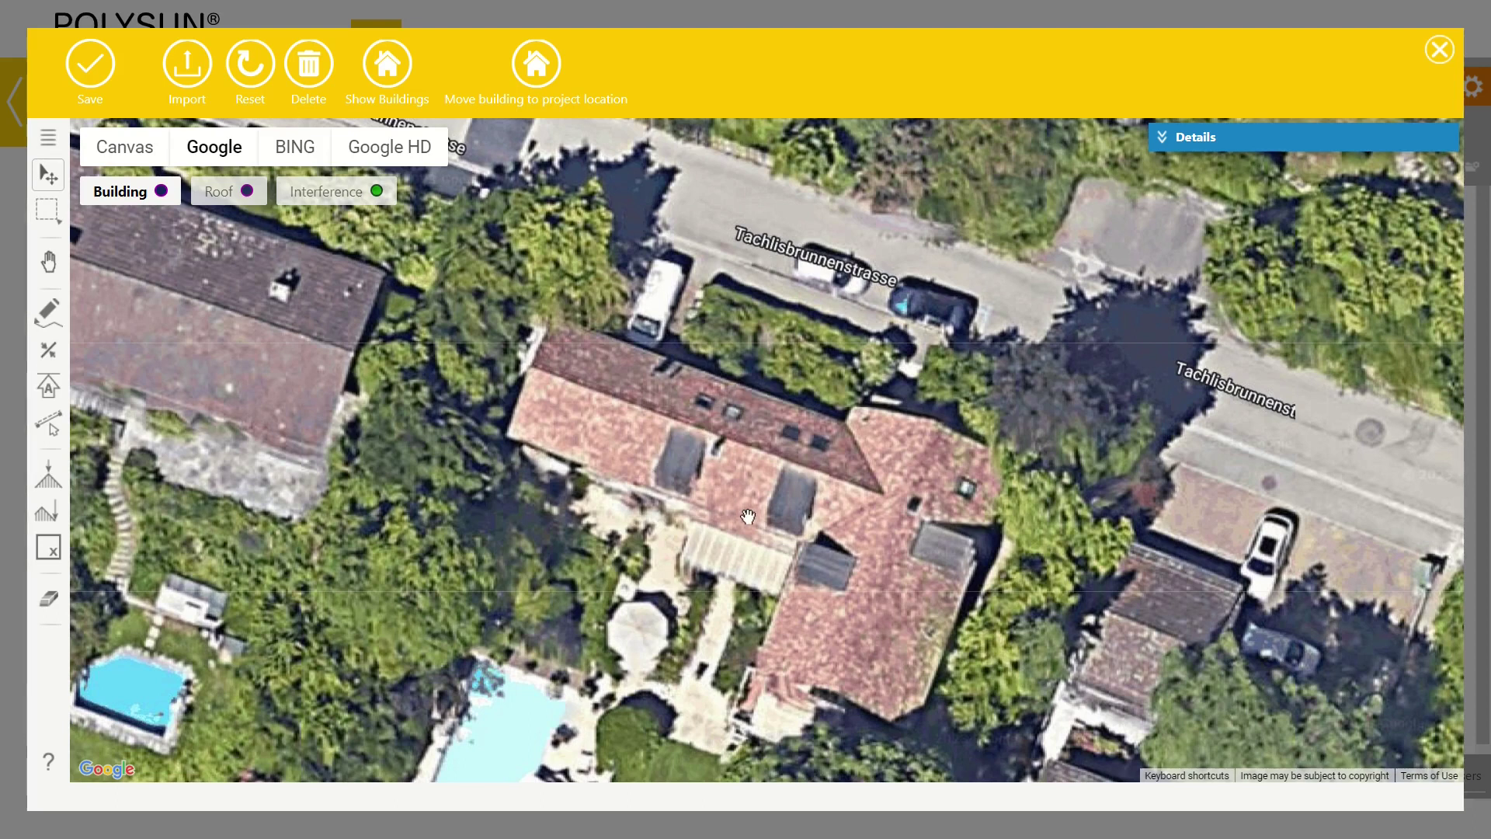
drag(799, 561, 790, 493)
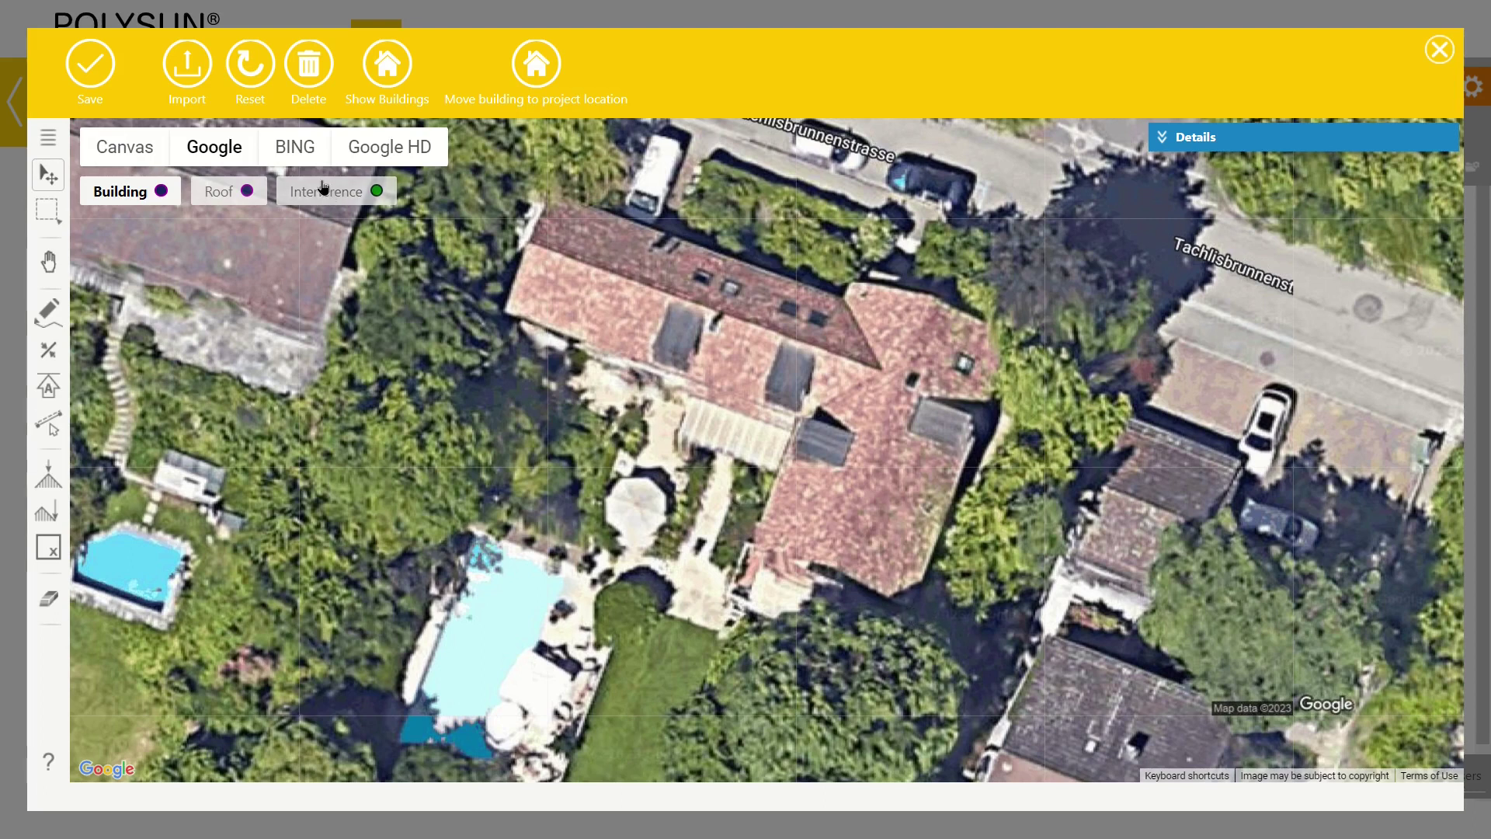
click(298, 153)
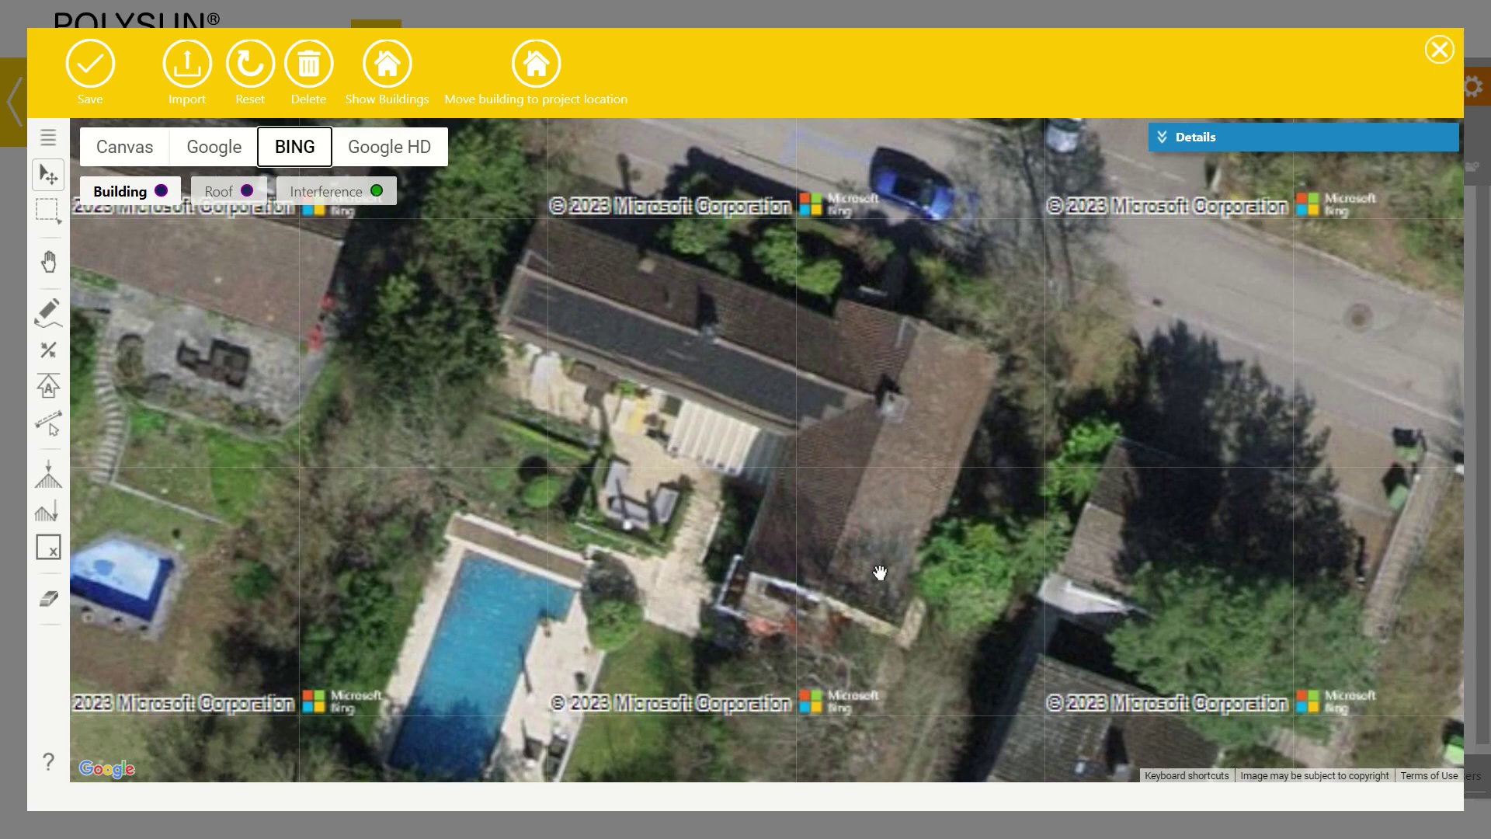
click(419, 161)
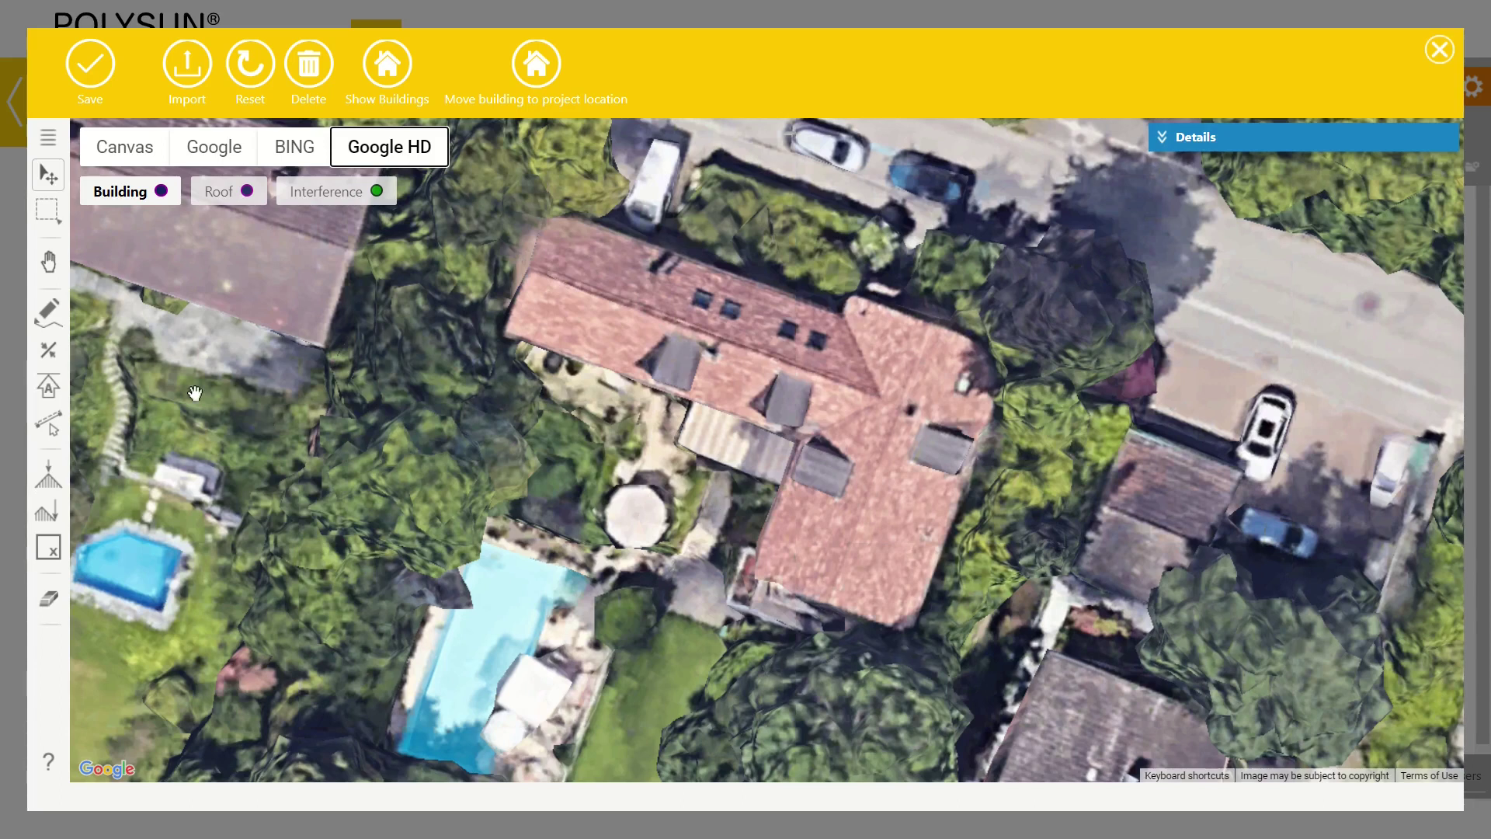
Select the reference-line tool and zoom and pan to frame the whole L-shaped house
click(51, 356)
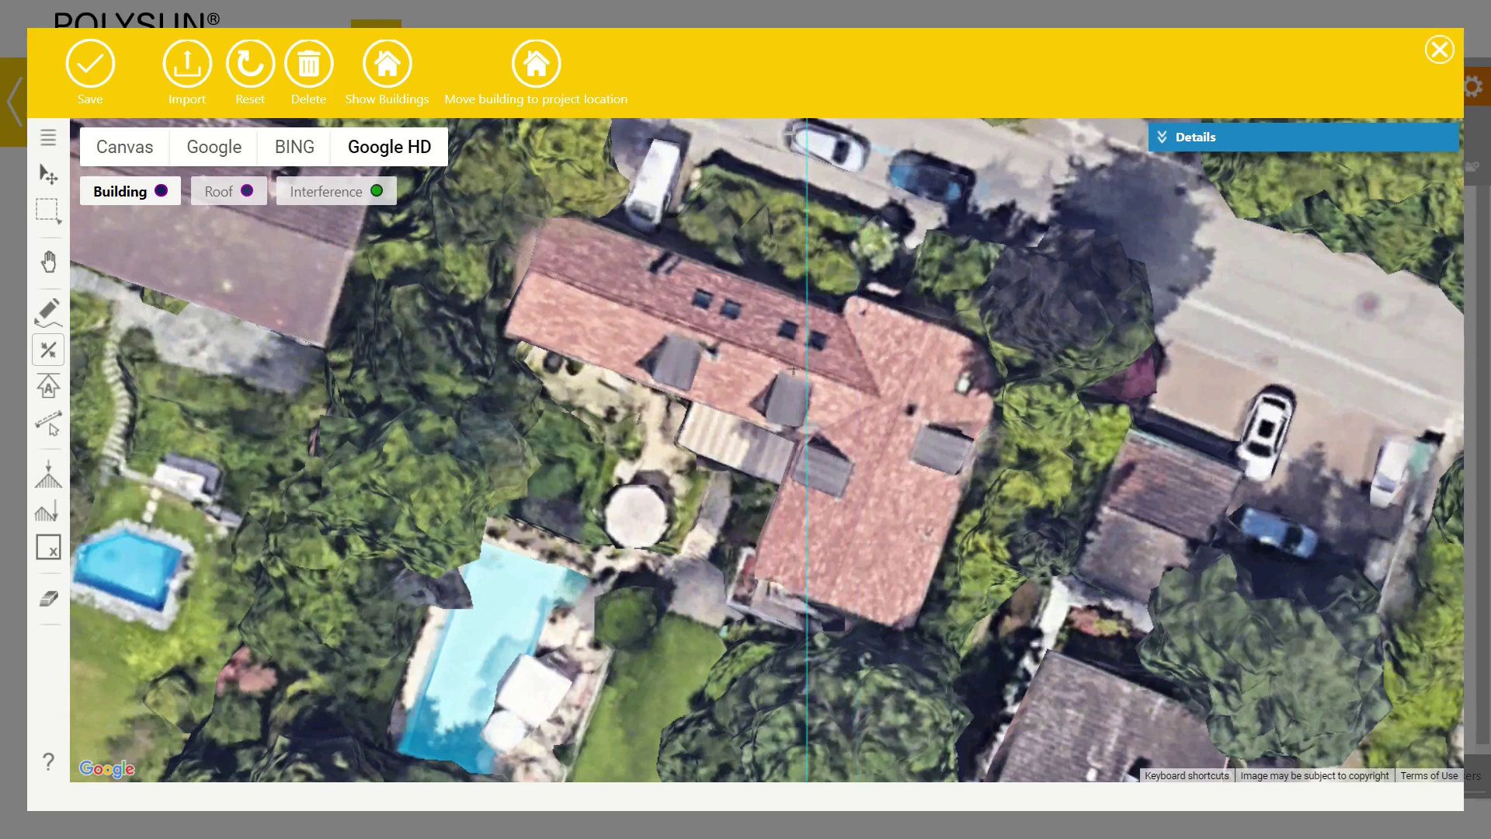
scroll(854, 378, up, 2)
scroll(829, 379, up, 2)
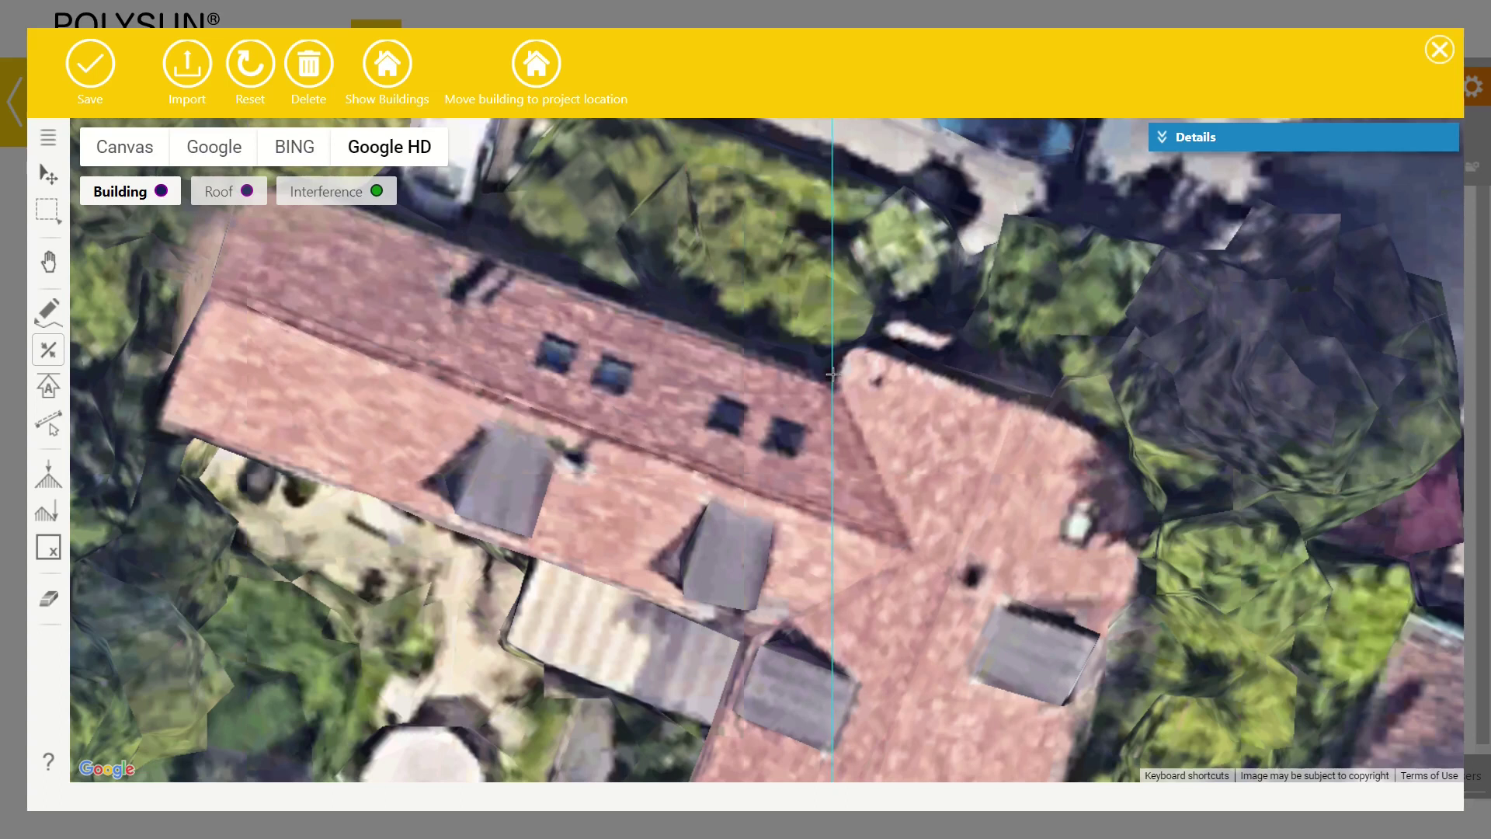
scroll(832, 375, down, 2)
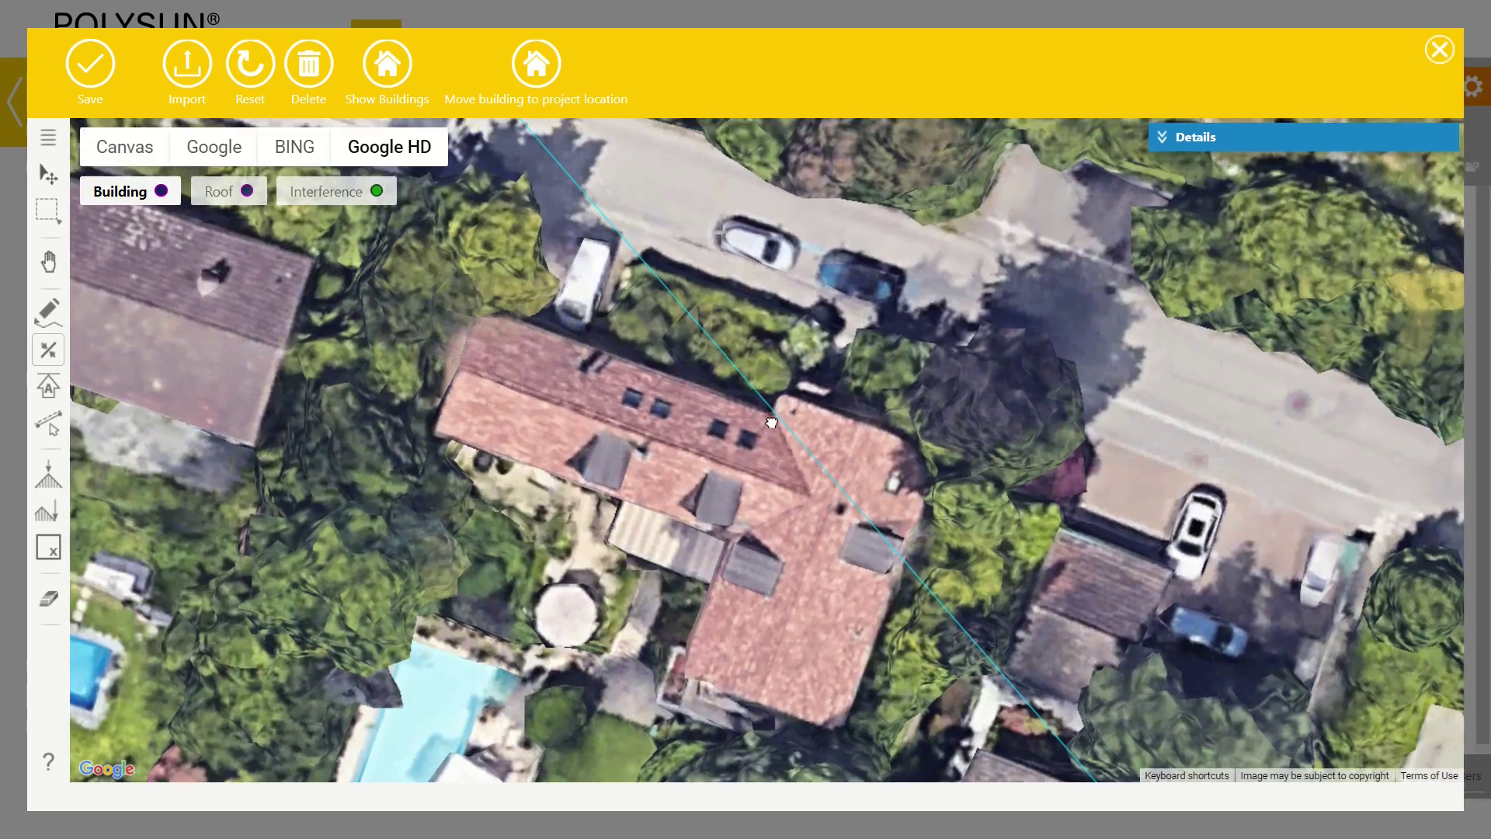
drag(771, 422, 854, 335)
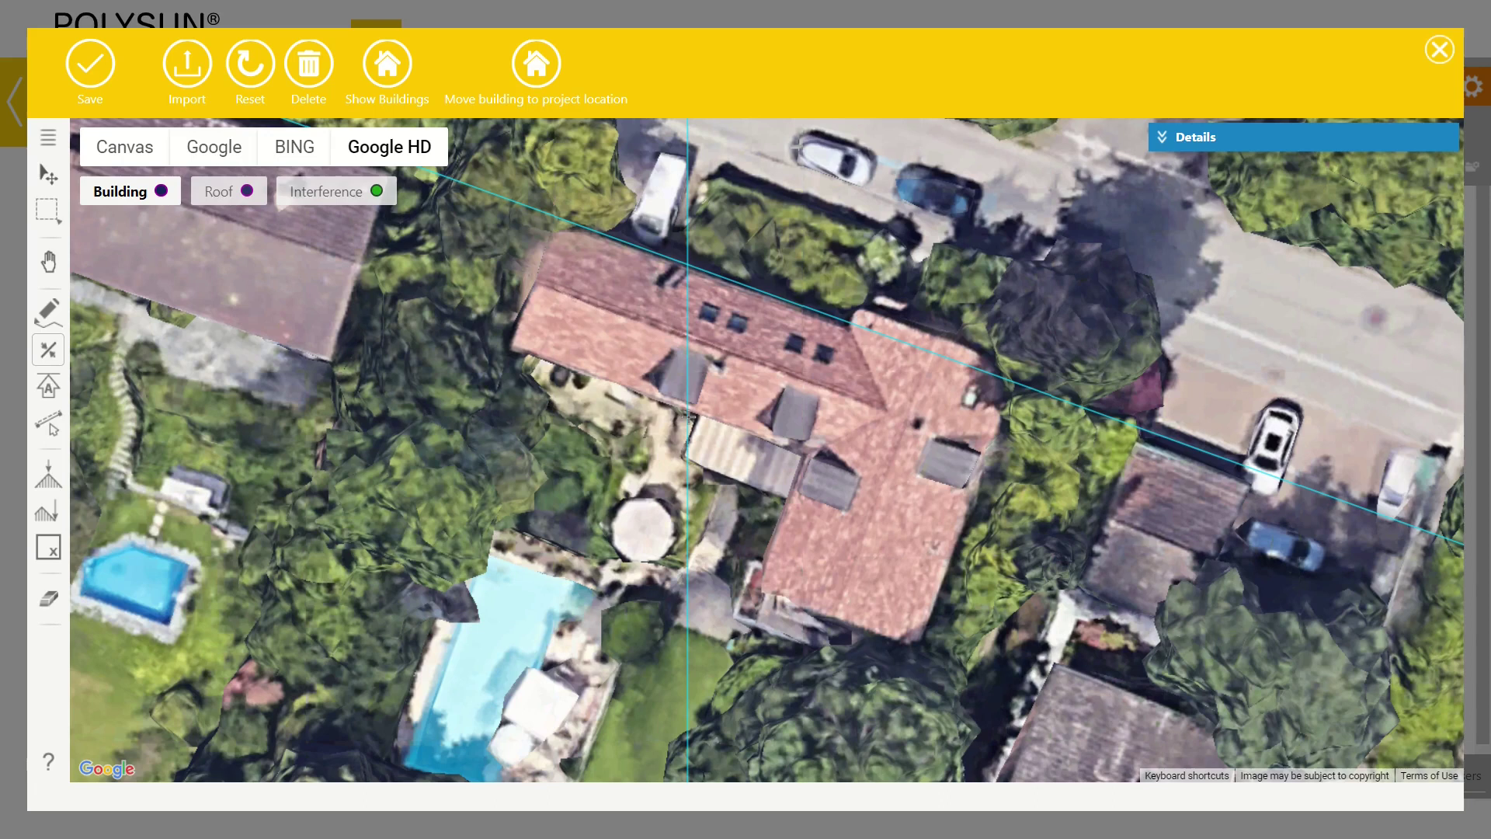
Restart the reference-line tool and zoom in toward the house's western roof end
key(Escape)
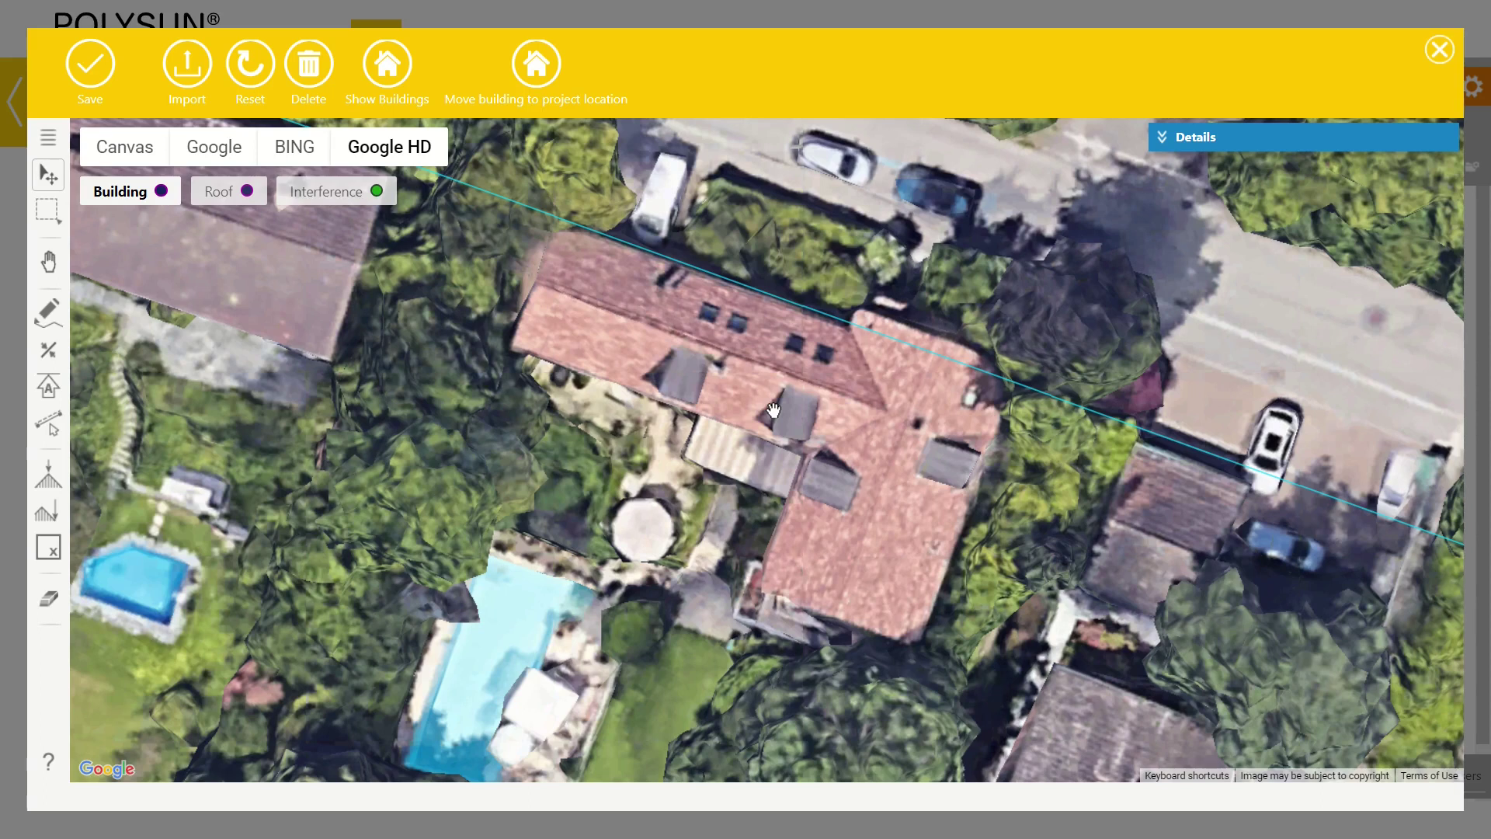
click(56, 355)
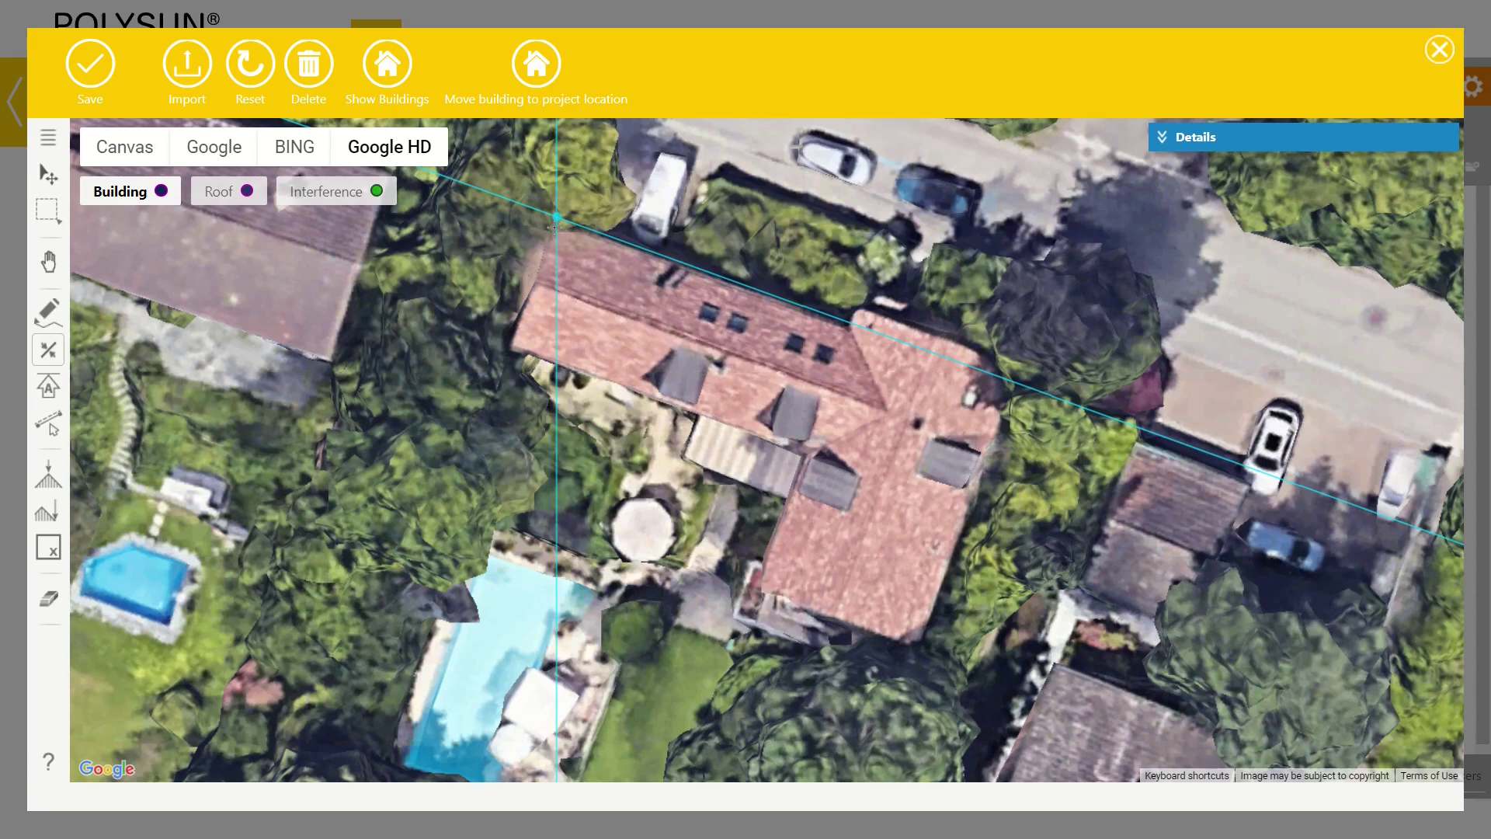
scroll(554, 226, up, 2)
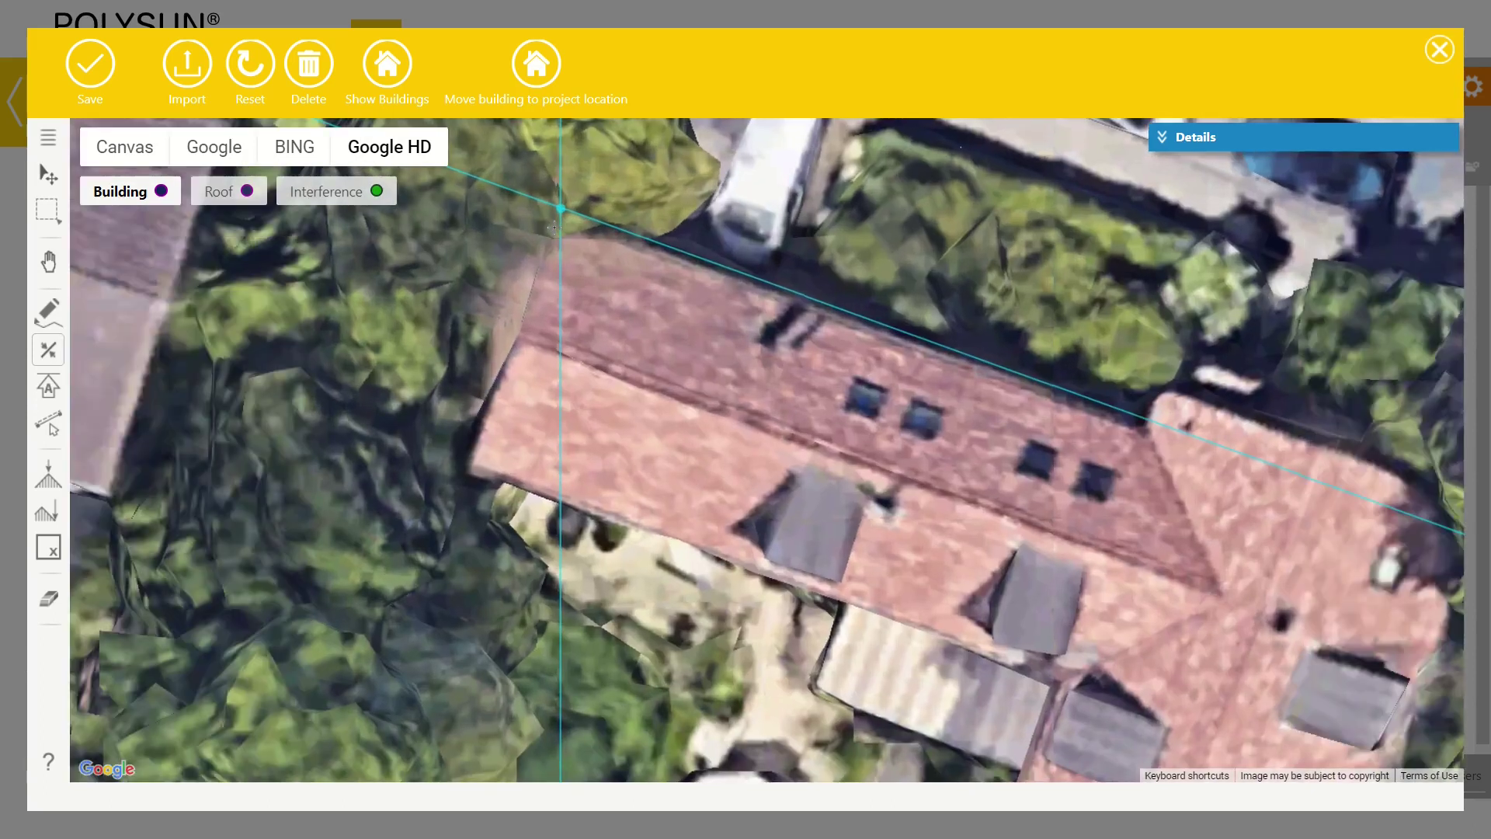
drag(555, 227, 552, 297)
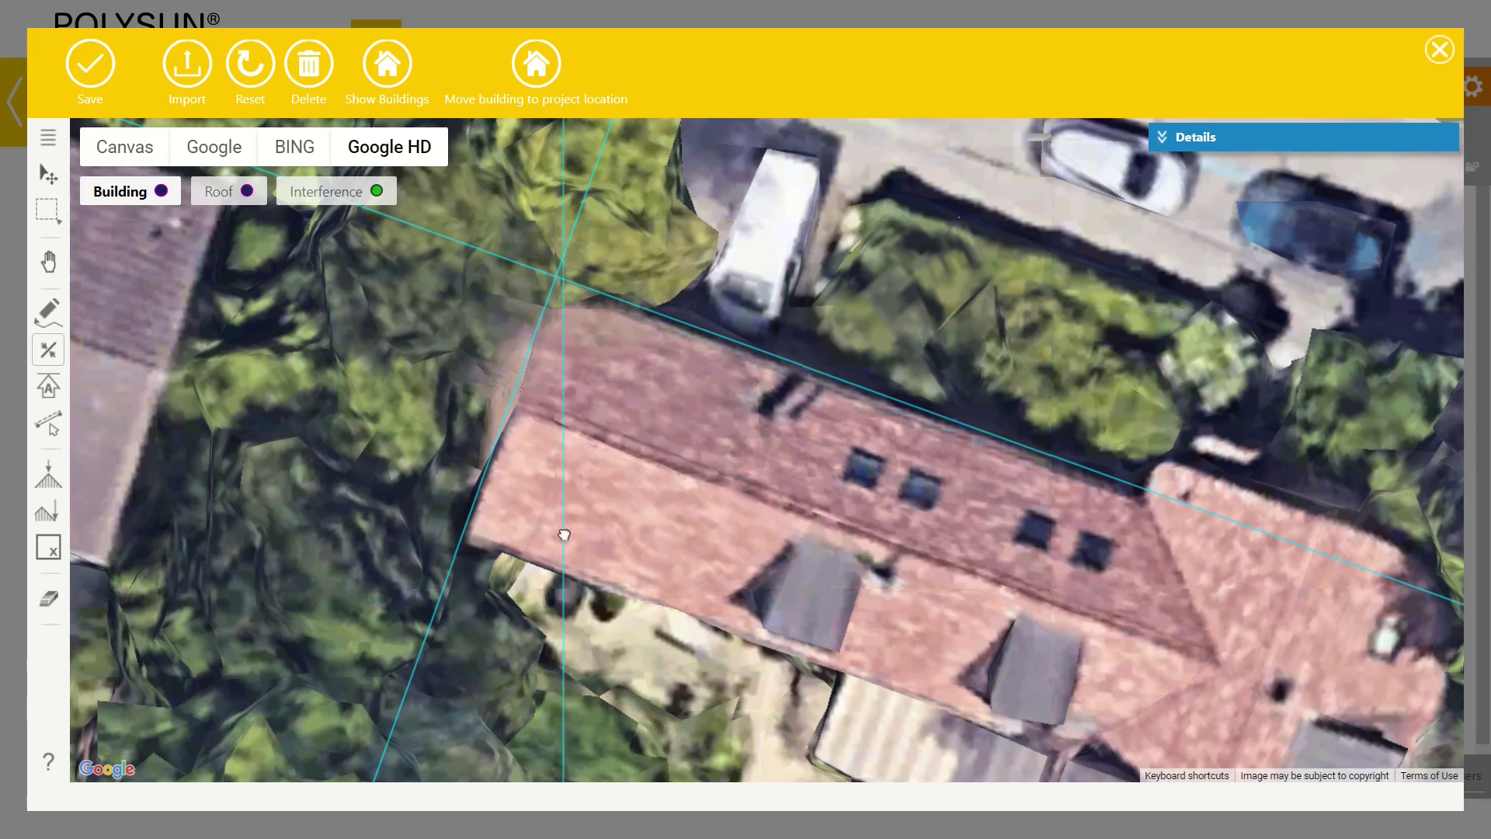
Draw reference lines from the western roof corner along the southern edge and at the inner L corner
drag(556, 546, 468, 388)
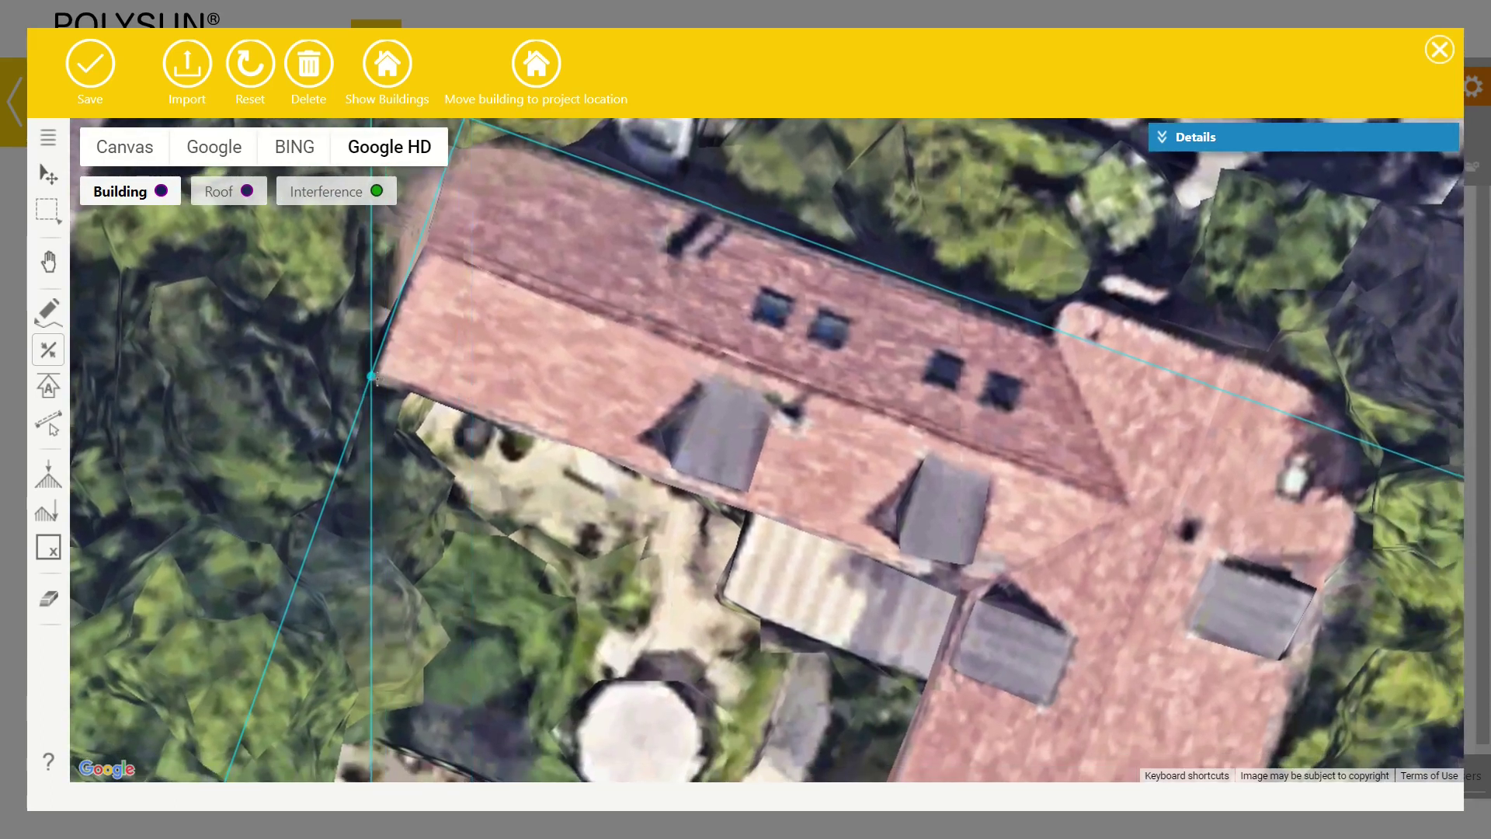
click(371, 376)
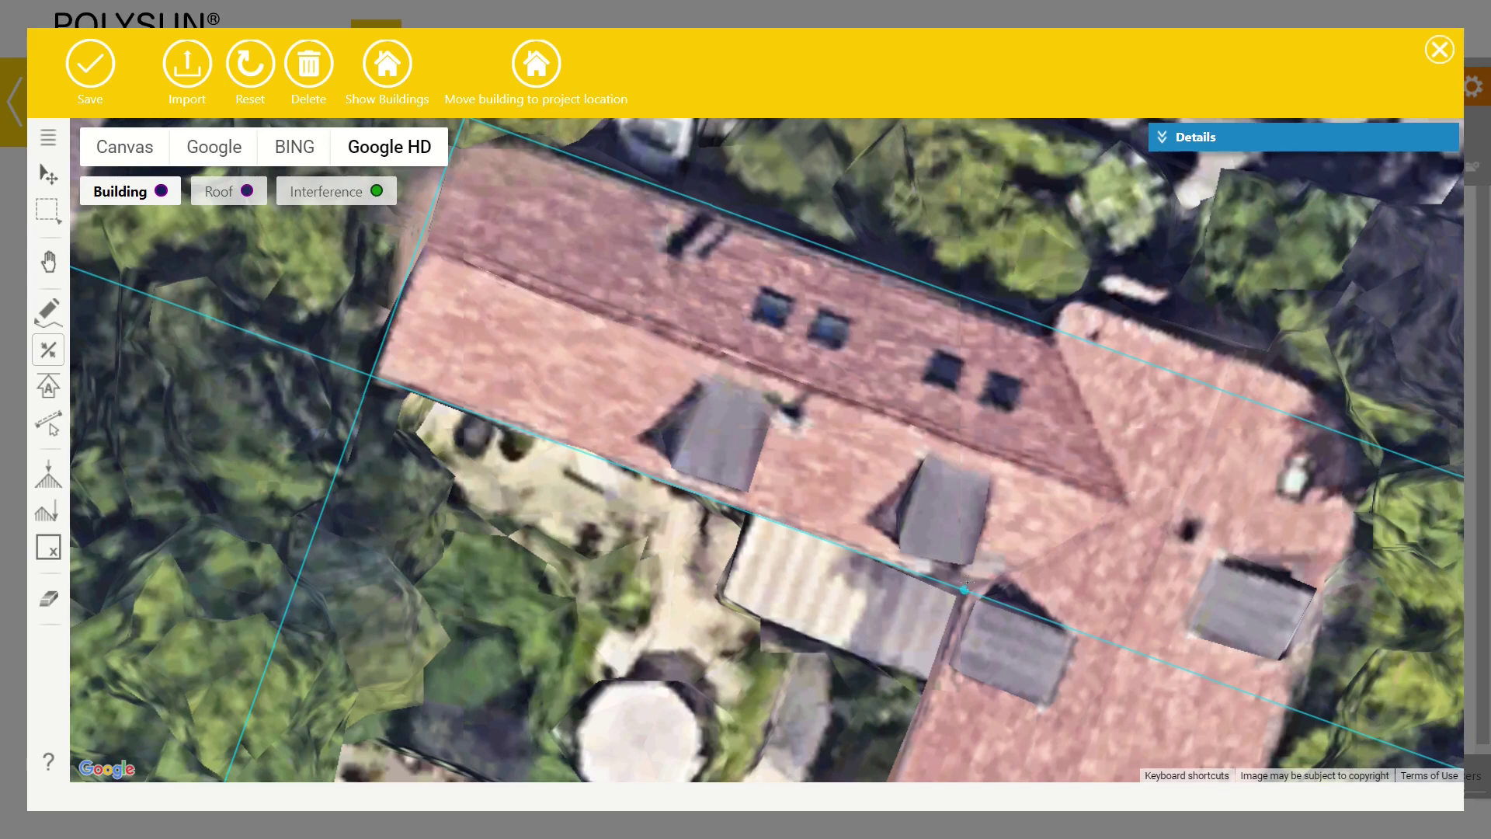
drag(999, 587, 937, 412)
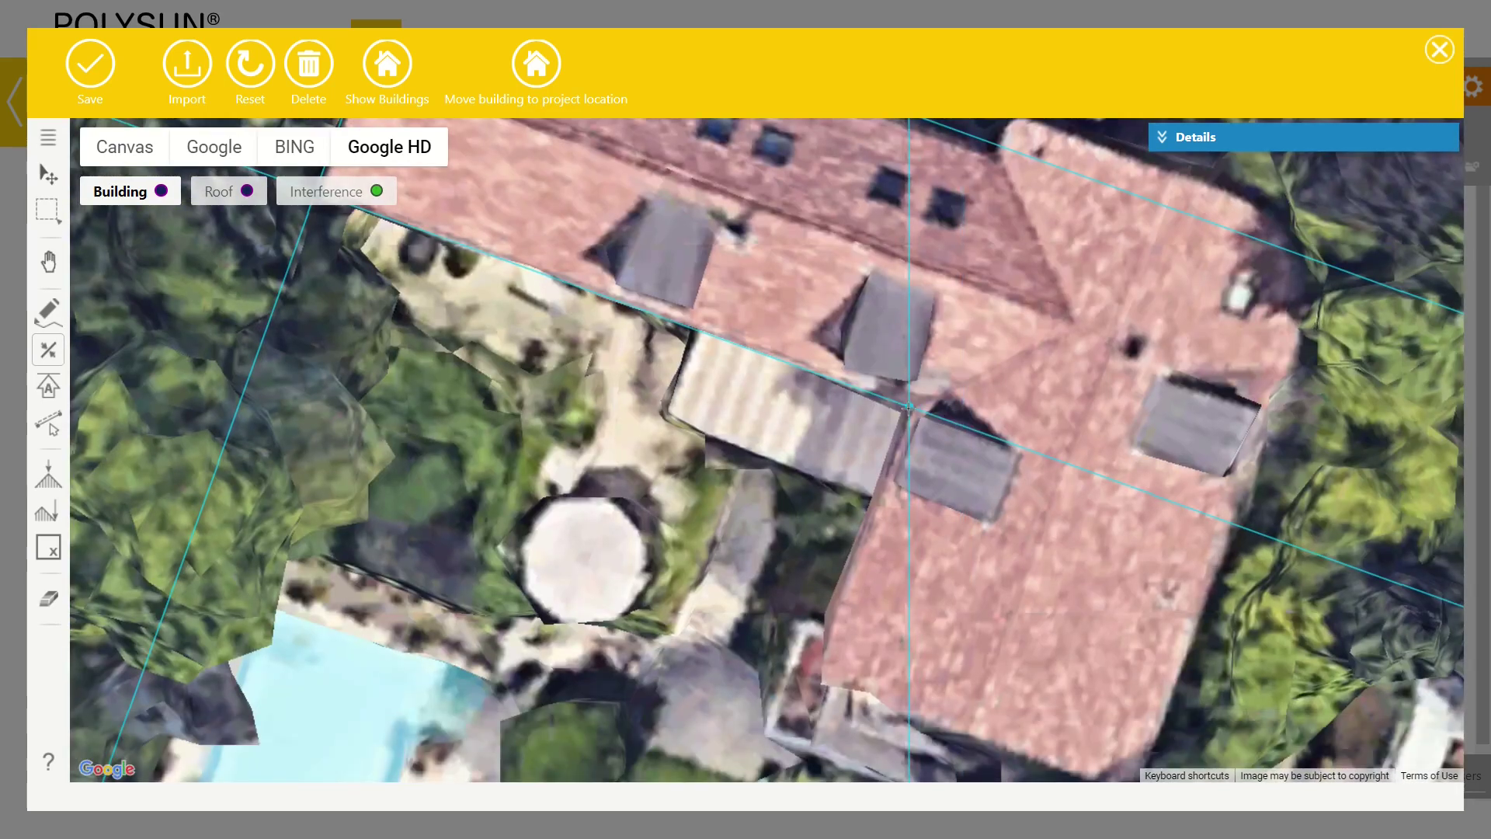
click(908, 407)
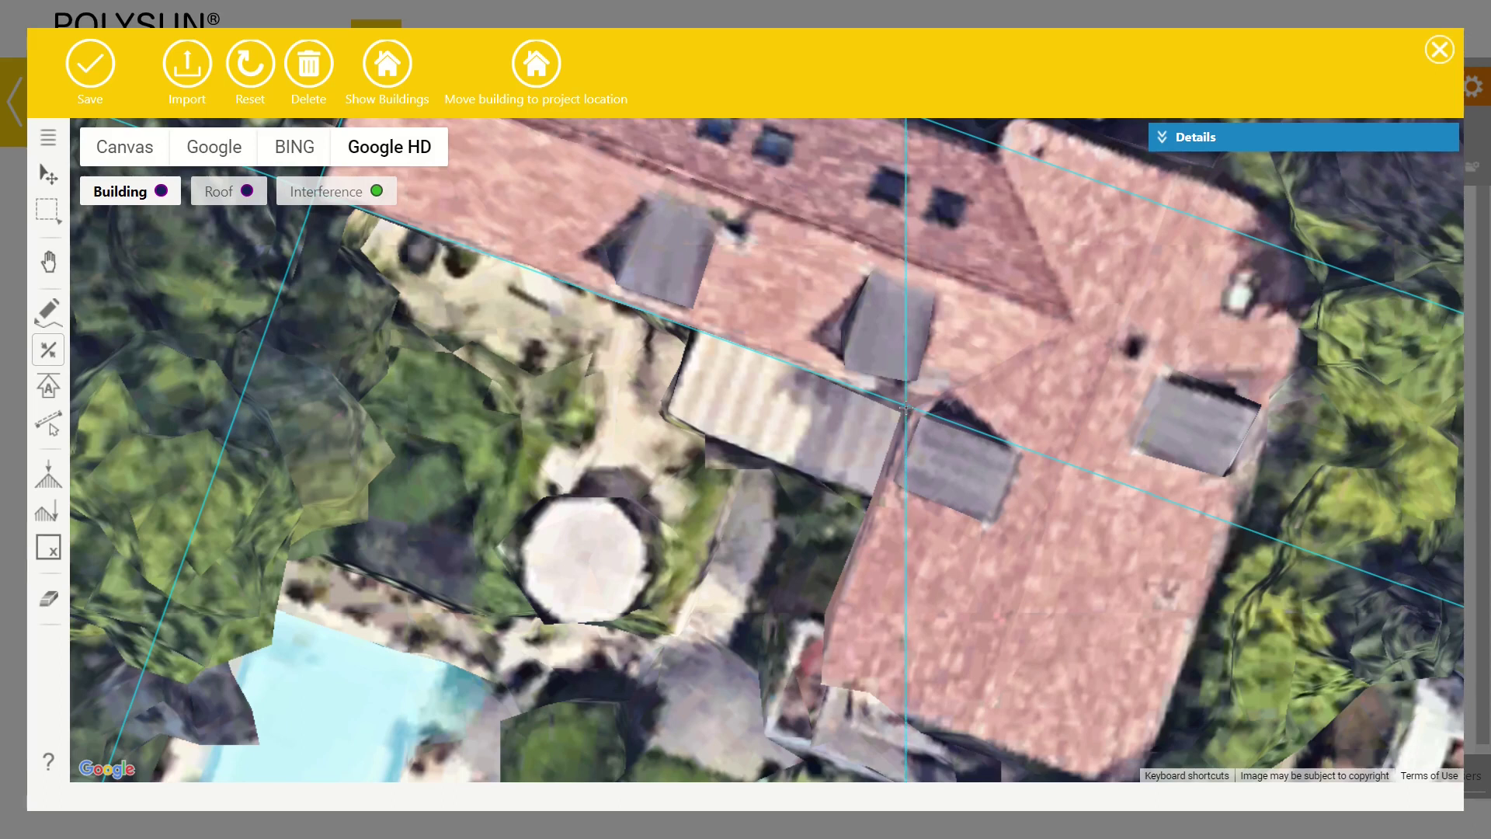
click(810, 669)
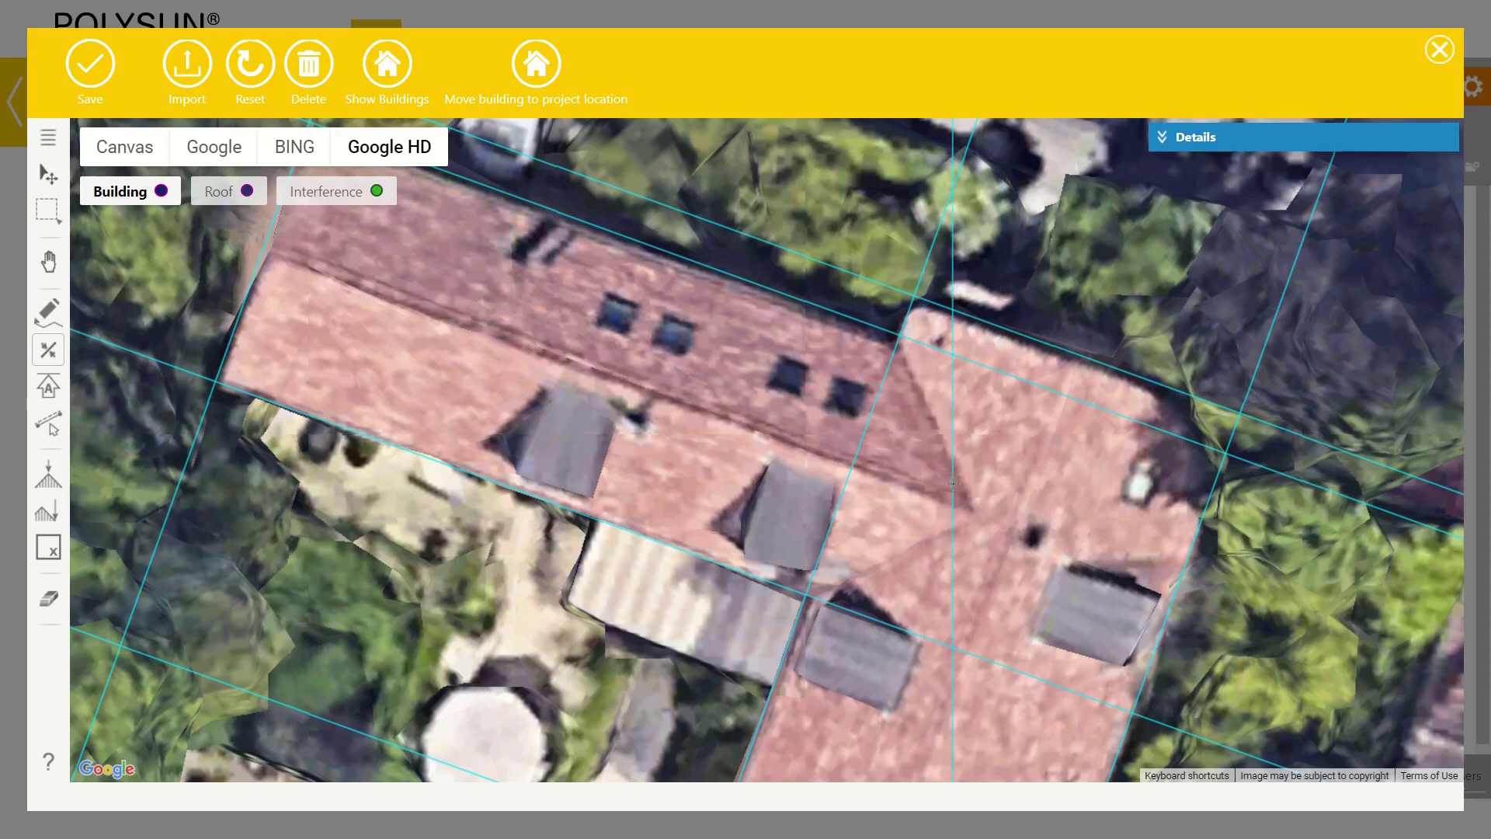
scroll(951, 482, down, 2)
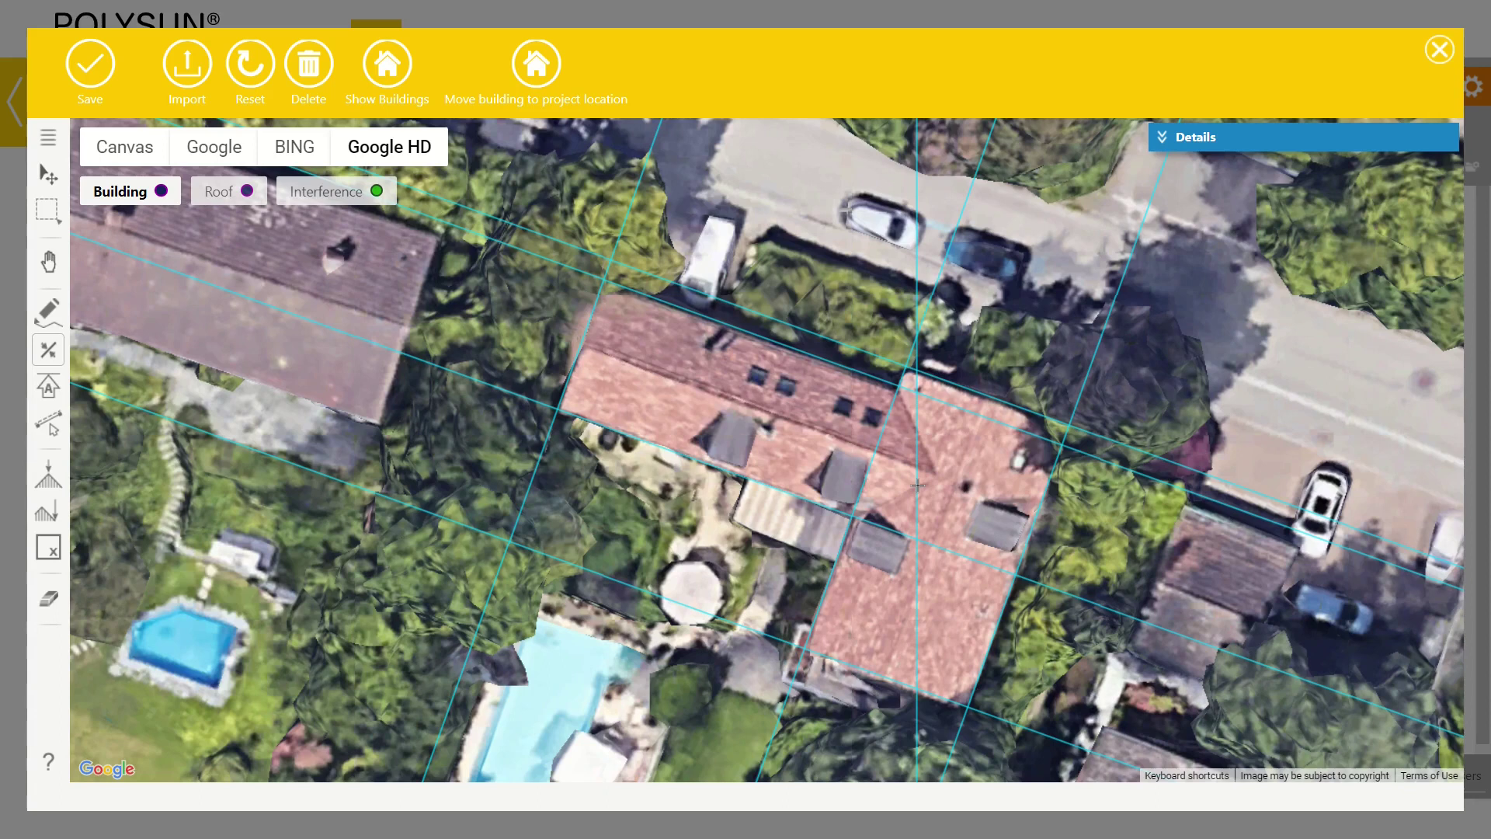
Switch to the building Polygon pencil and place the first vertex at the northwest roof corner
key(Escape)
click(47, 313)
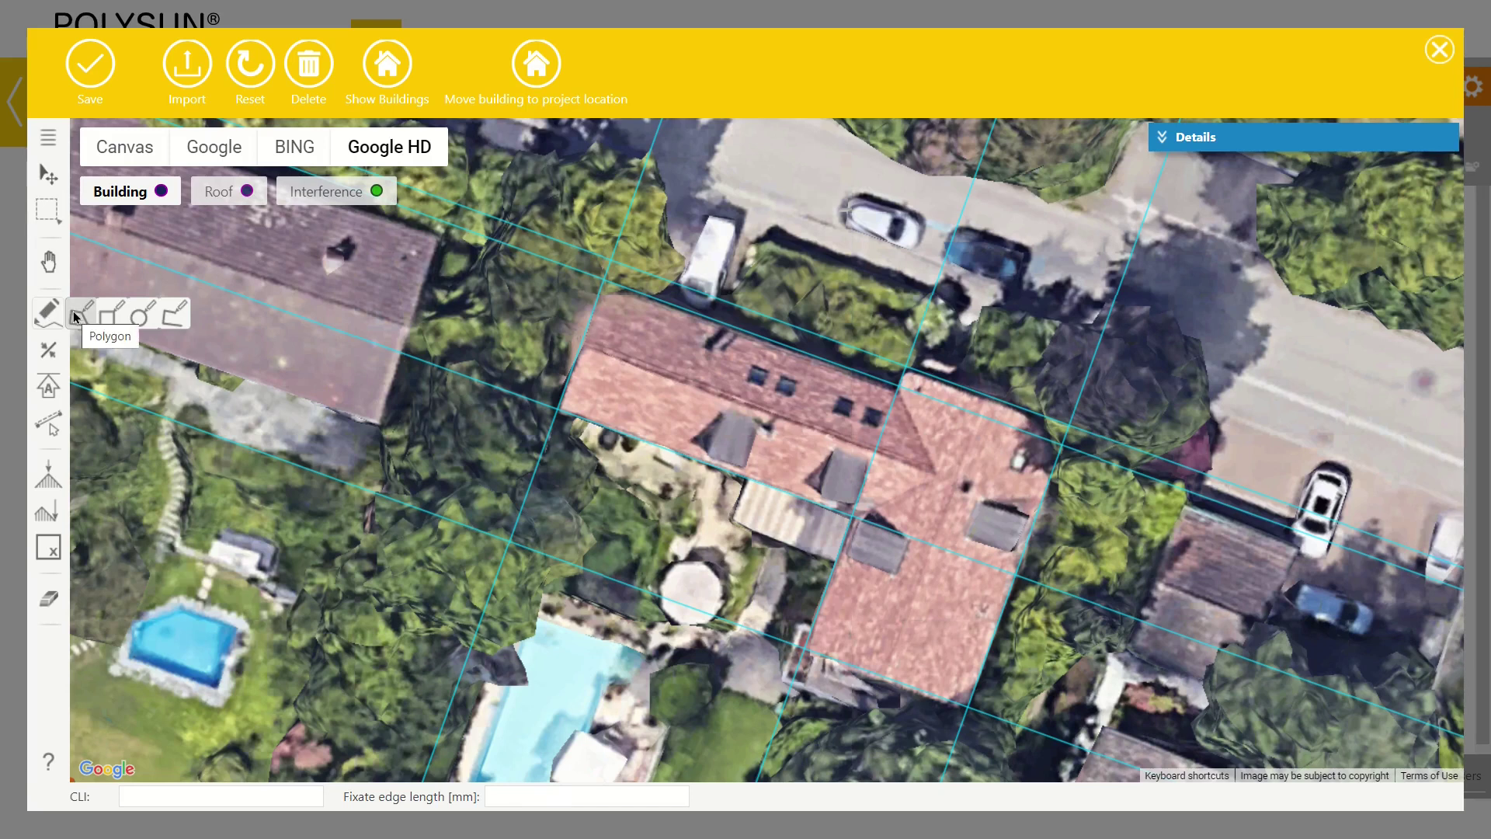
click(77, 316)
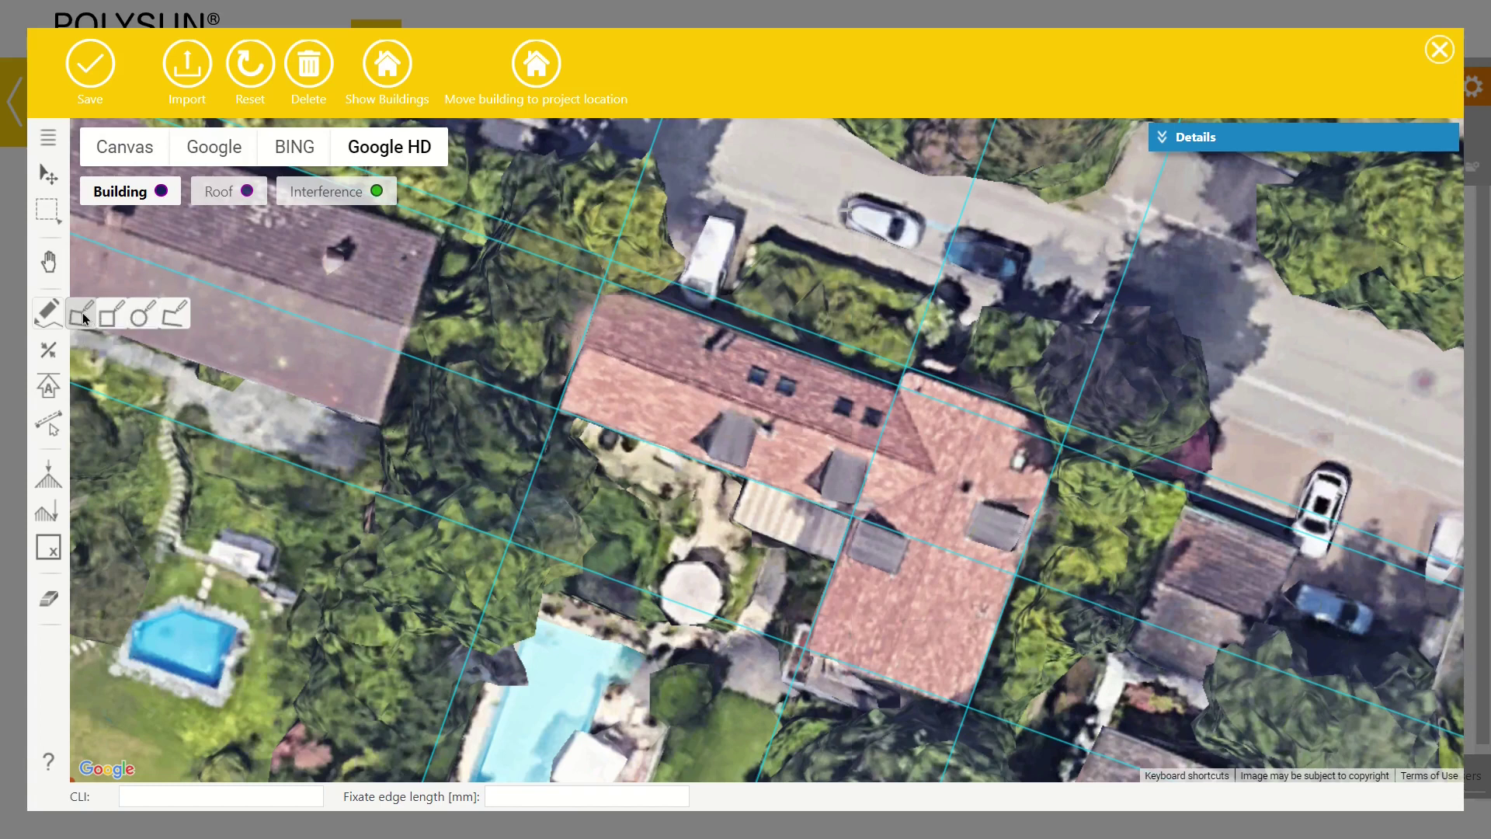
click(405, 355)
Trace the first outline edges of 7158, 16296, 7295 and 9010 mm along the roof corners
scroll(610, 295, up, 2)
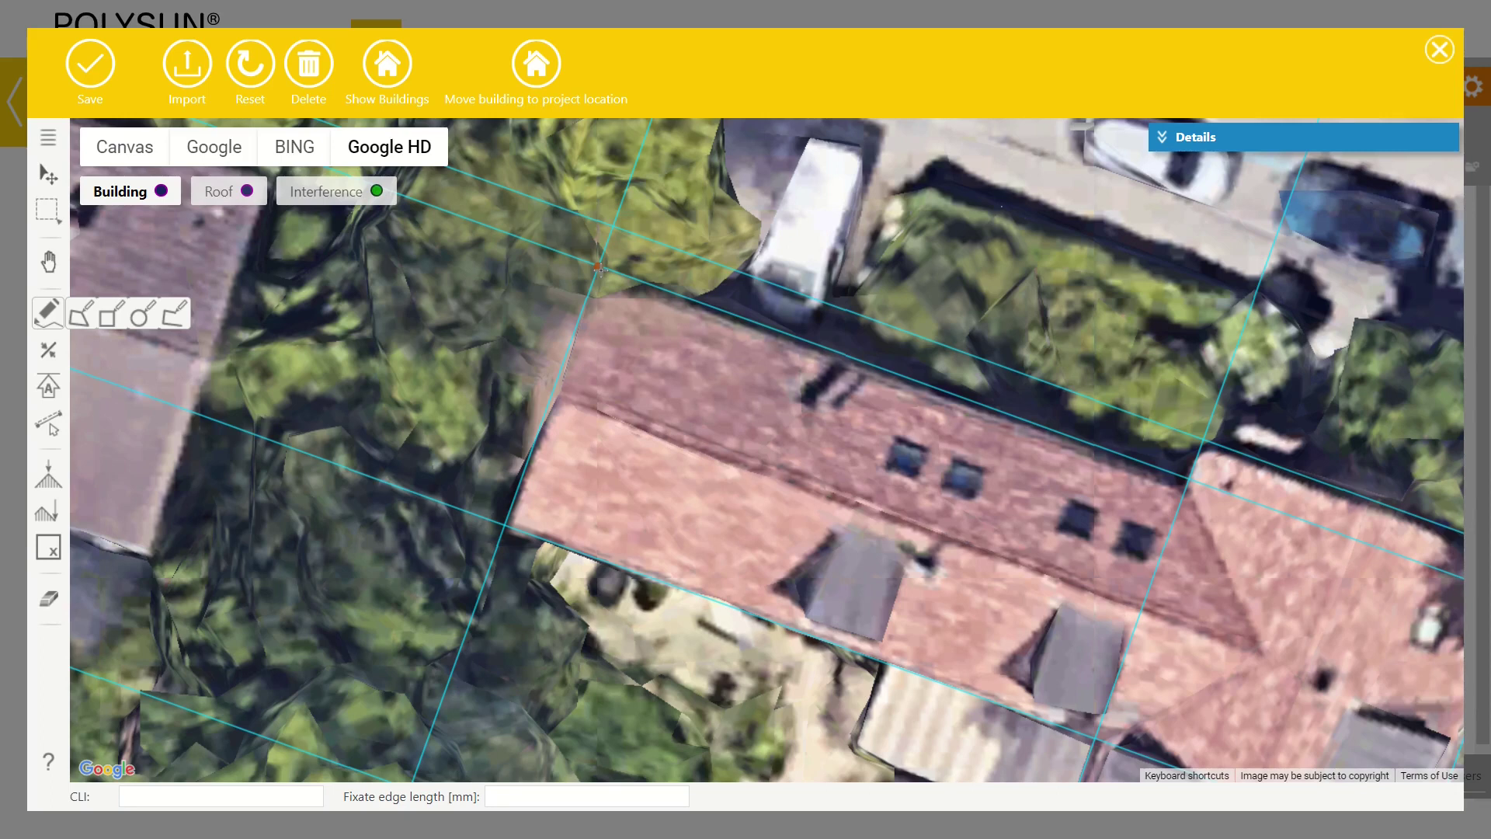
click(599, 269)
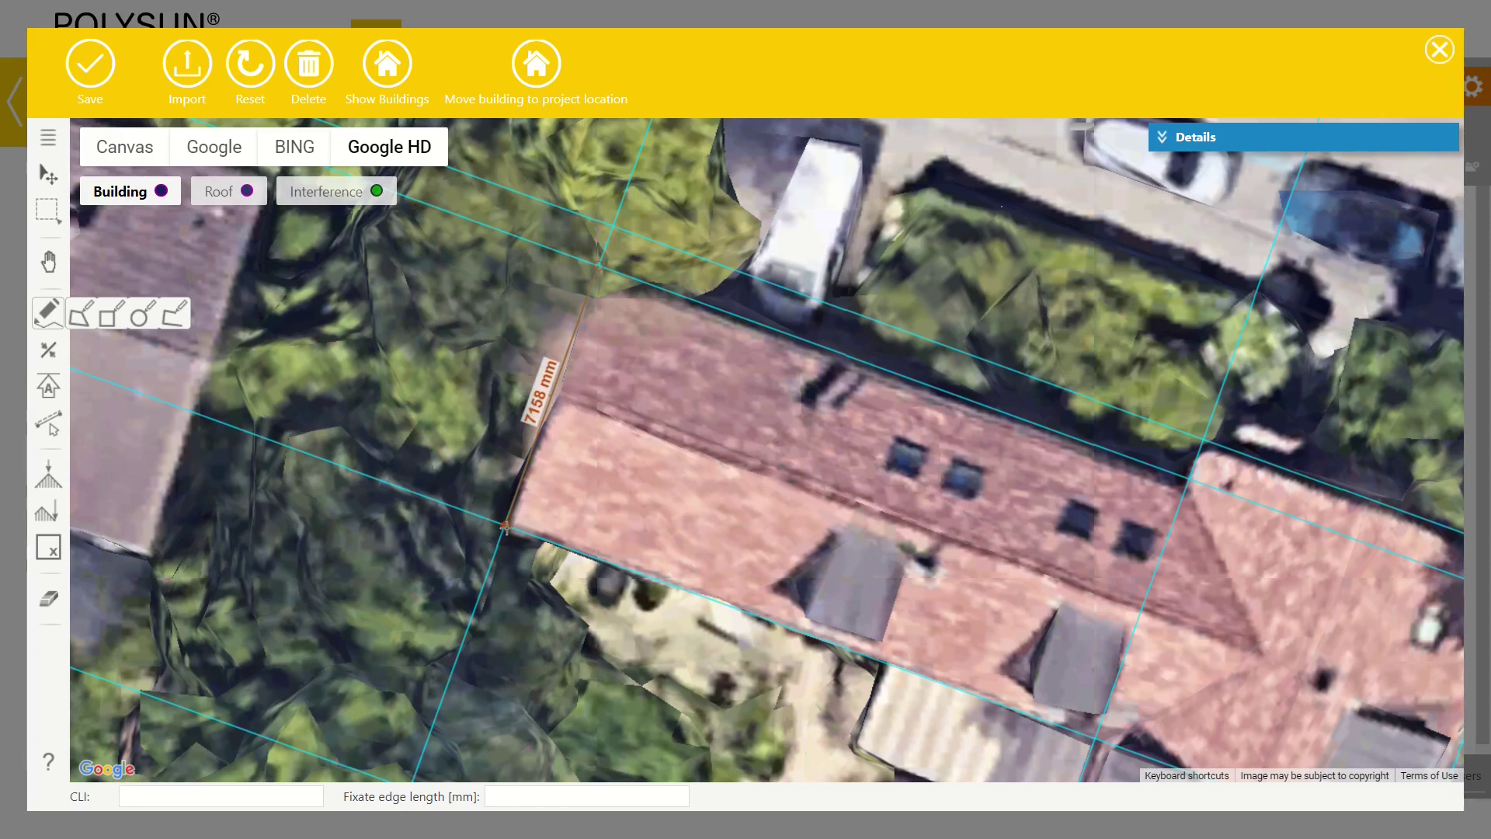
click(505, 527)
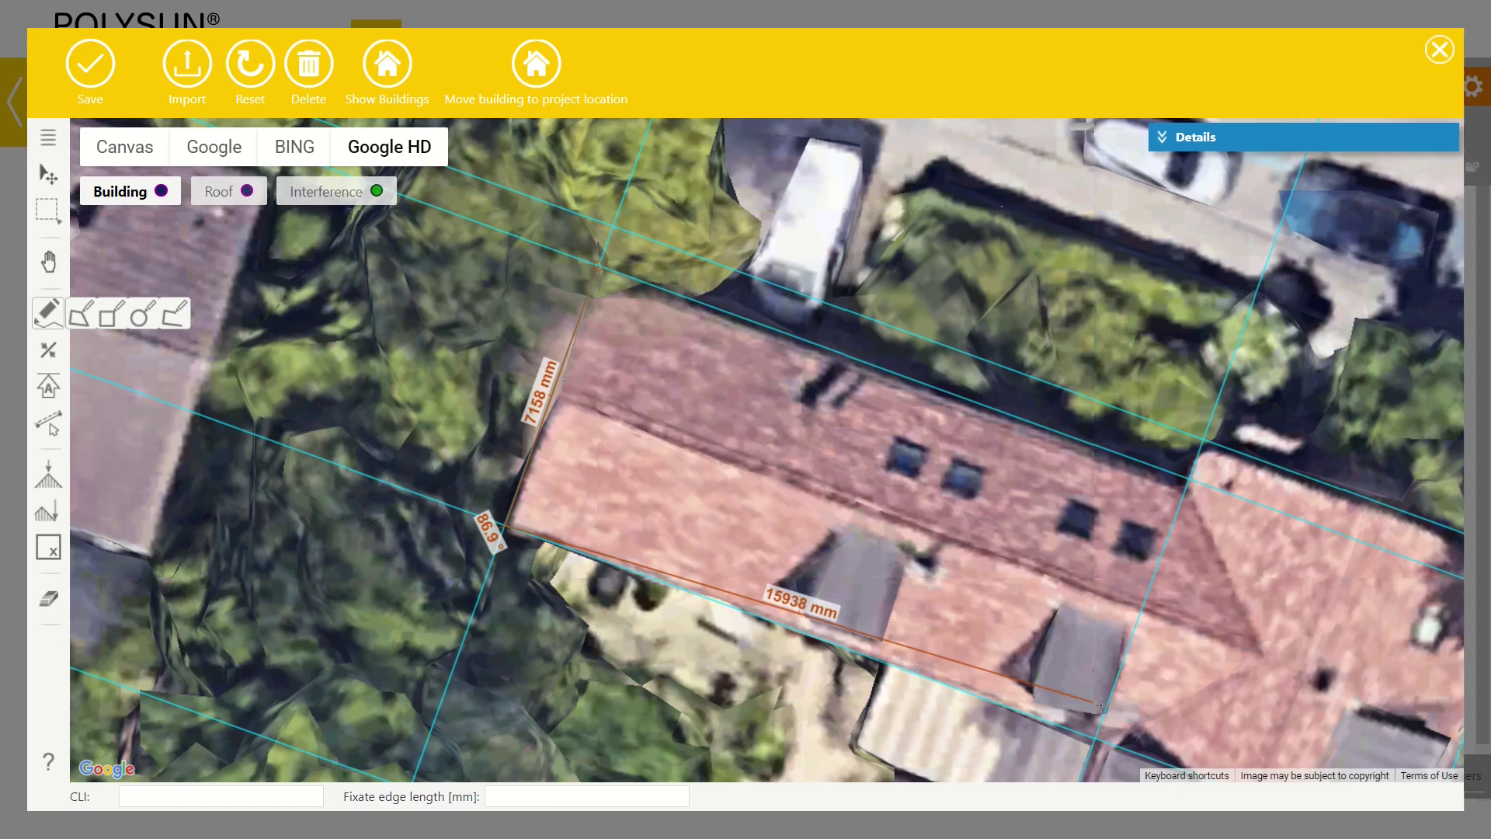
drag(1093, 737, 1027, 362)
click(978, 343)
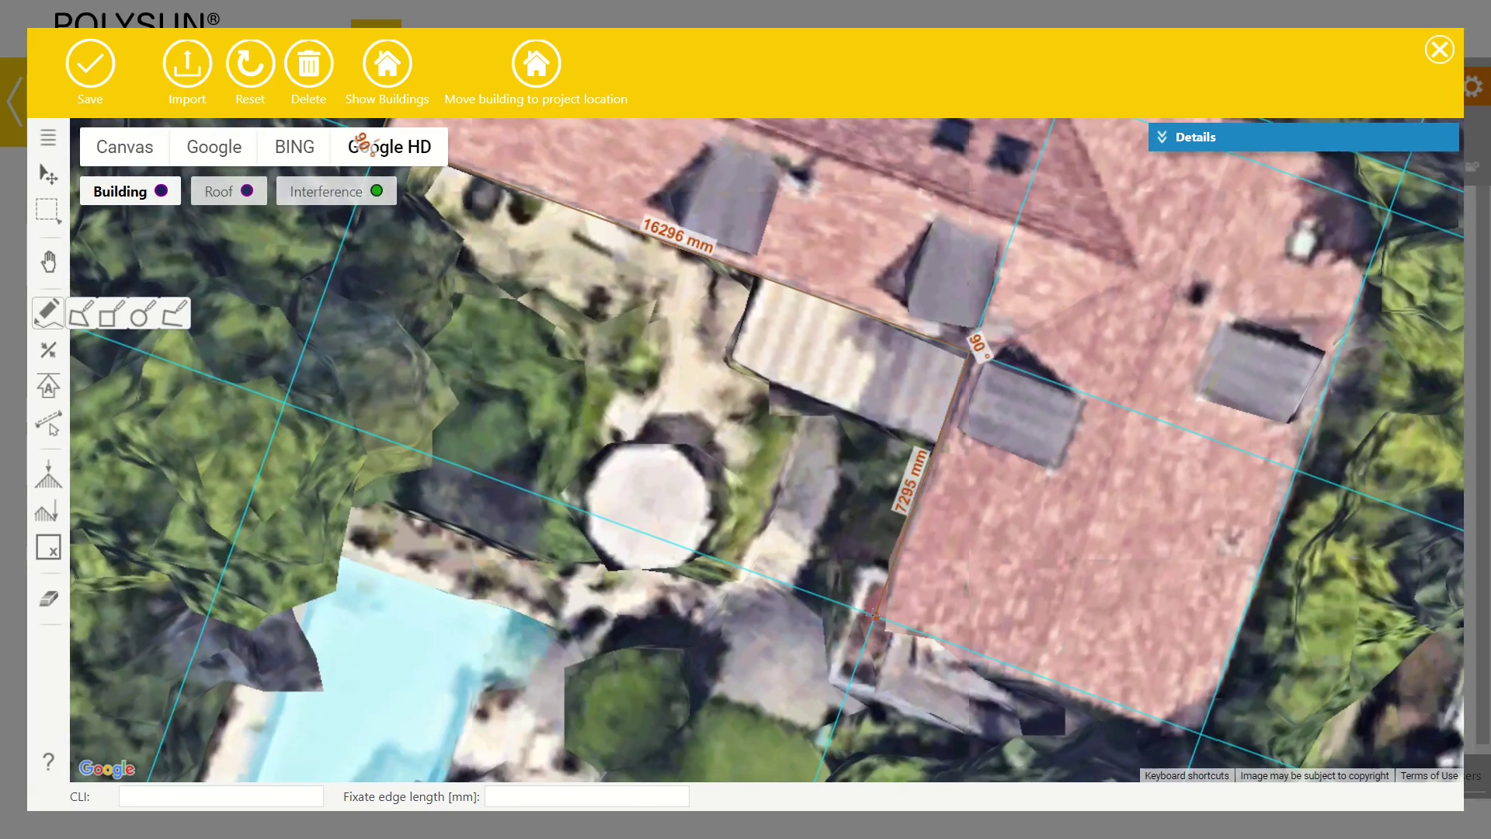
click(875, 617)
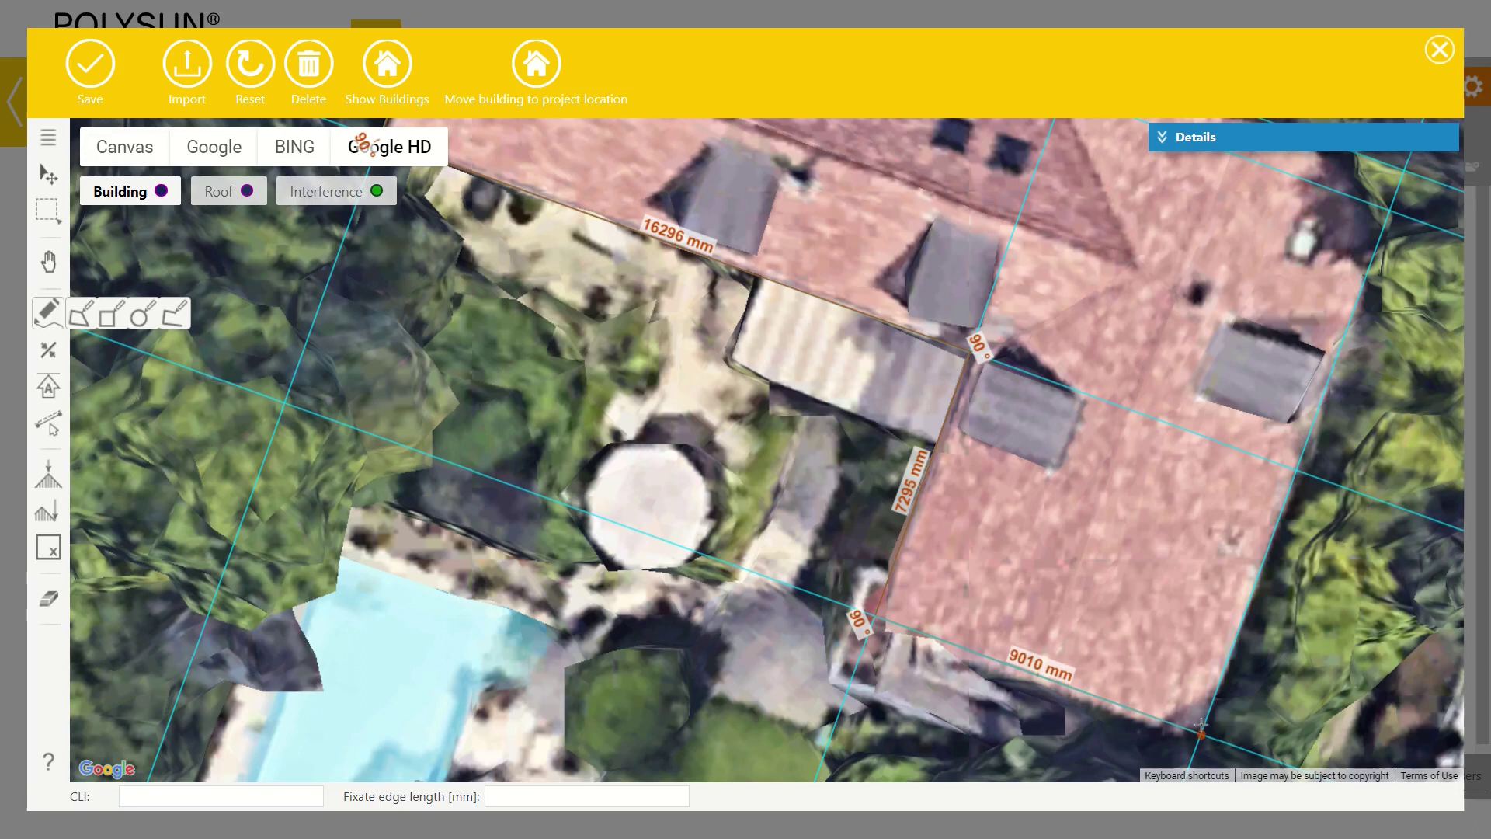
click(1201, 730)
Add the 15553 and 9010 mm edges and the short inner edge, then close the outline
drag(1255, 341, 1126, 618)
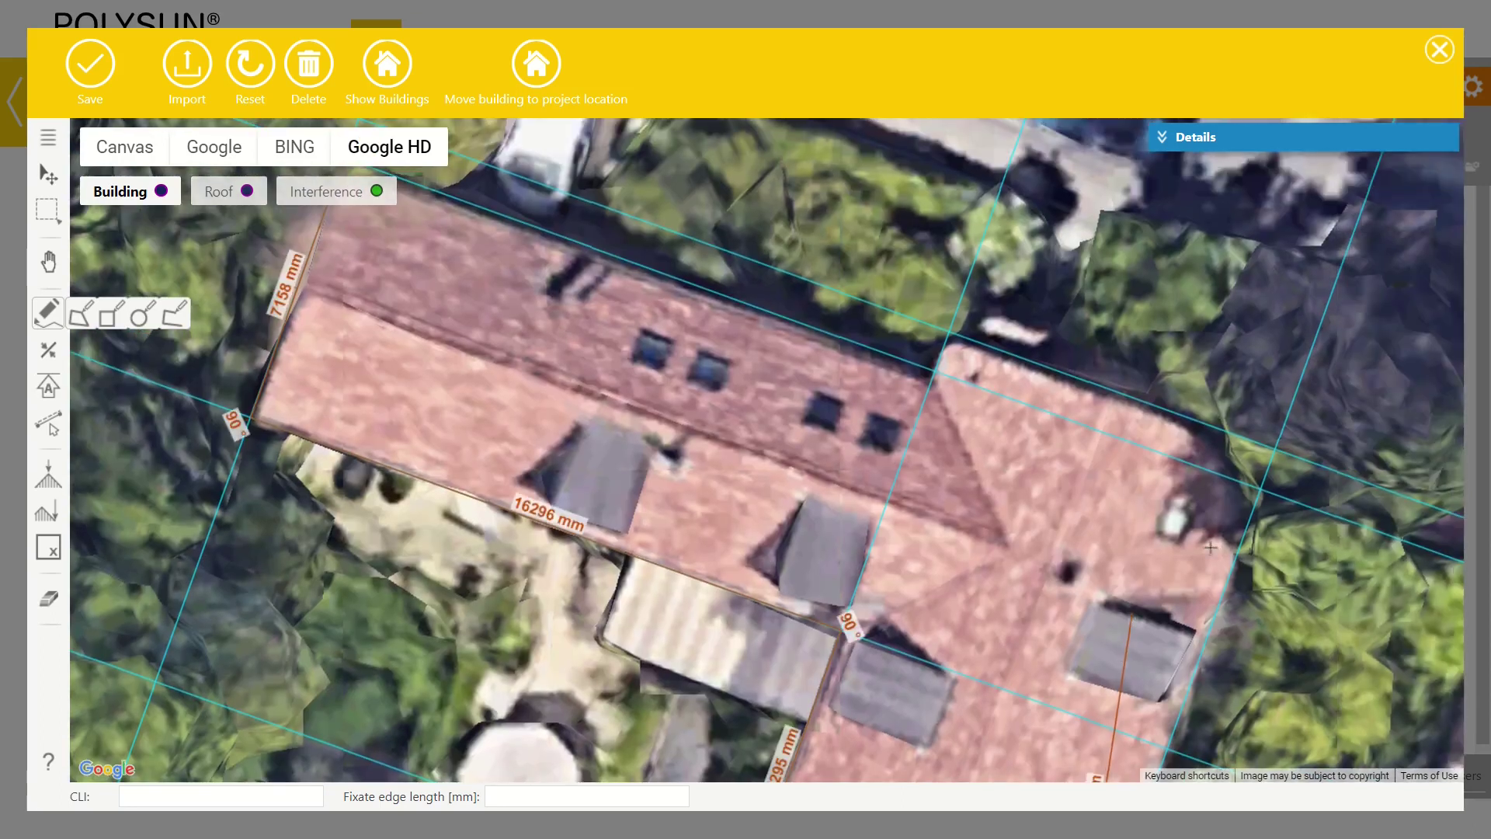
click(1273, 448)
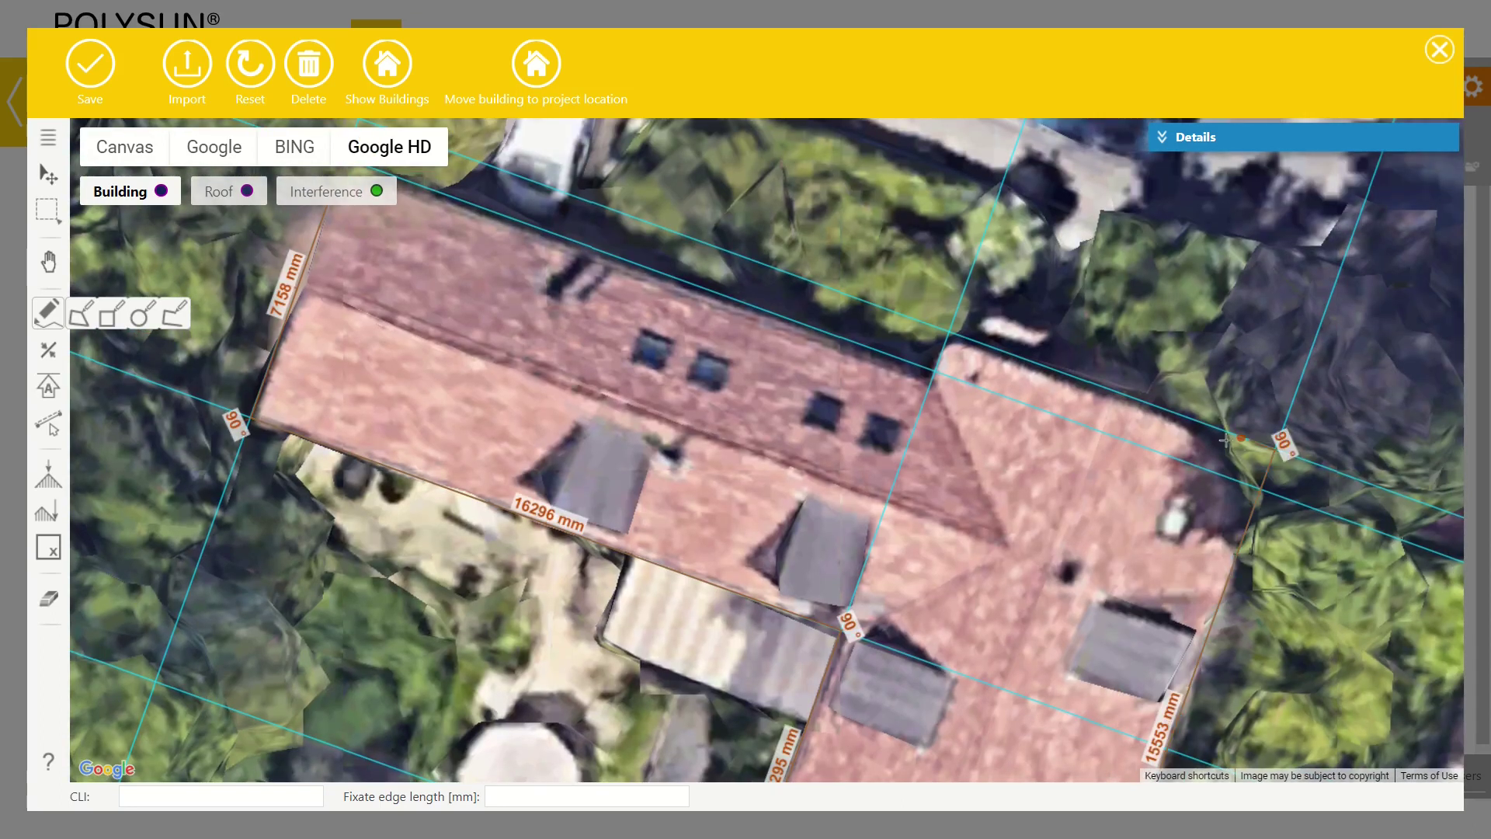
click(952, 333)
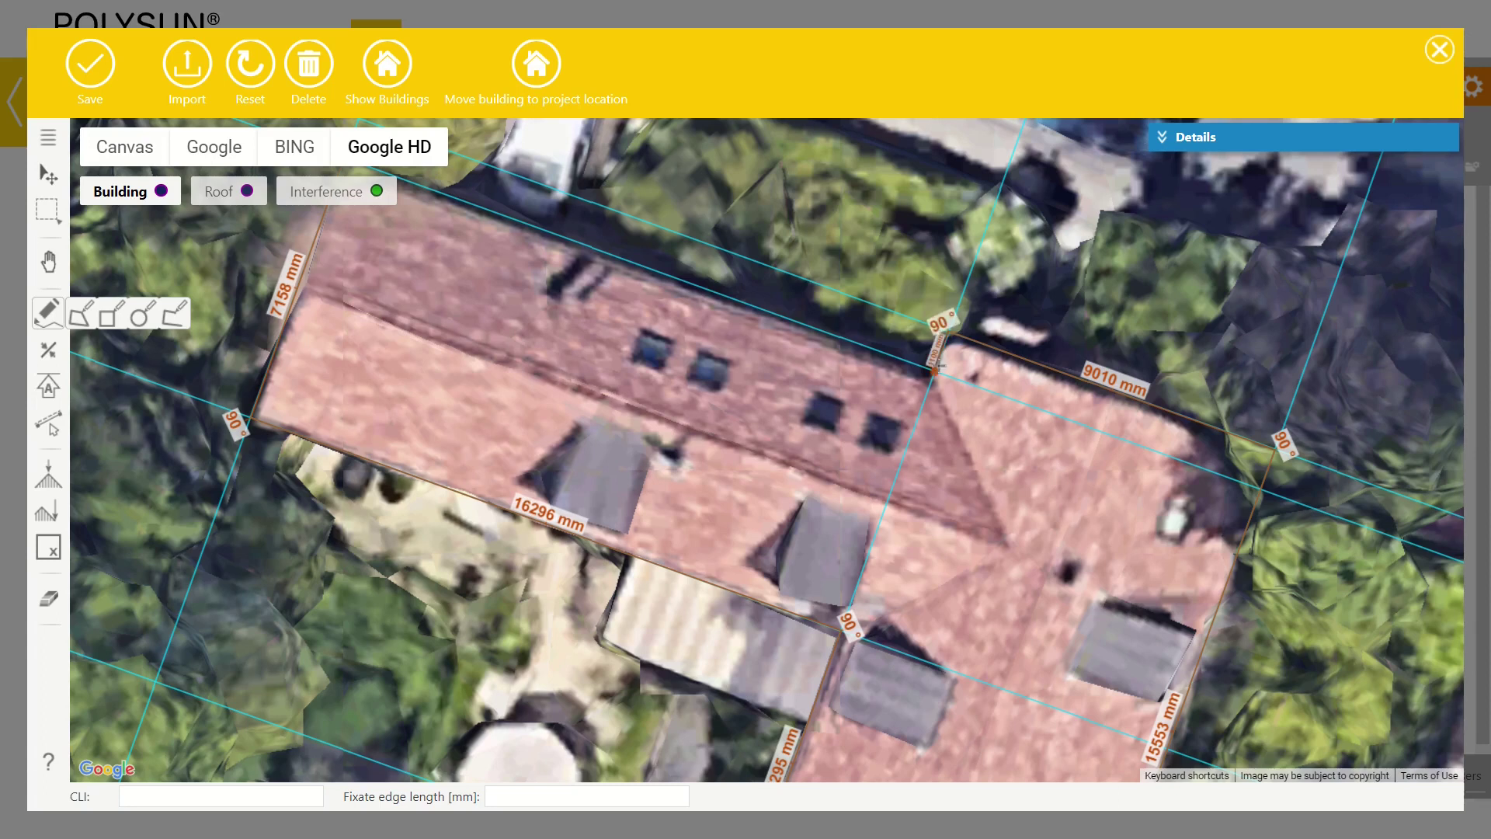
click(935, 370)
drag(937, 369, 949, 484)
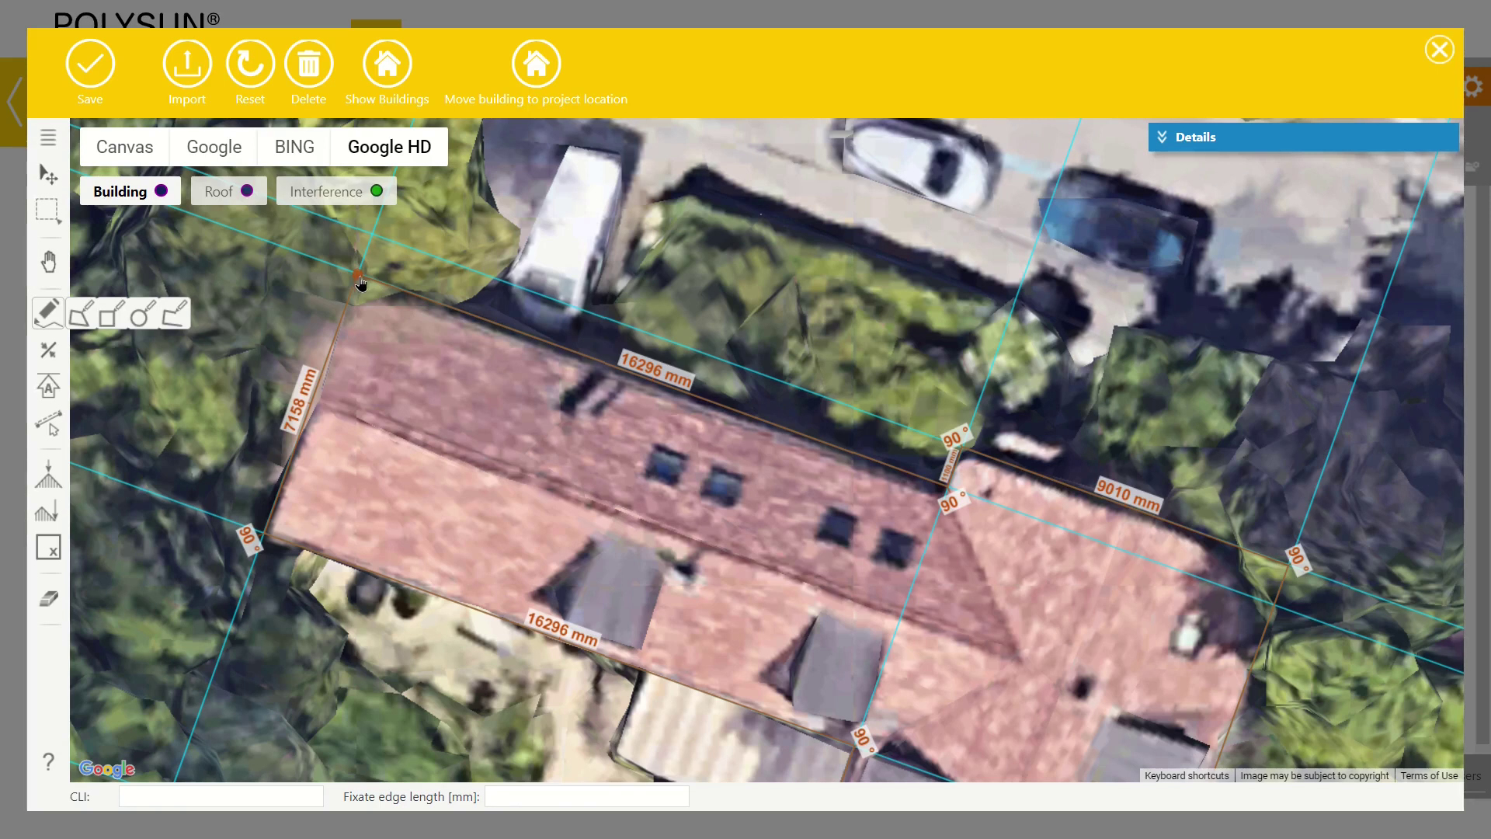
click(359, 282)
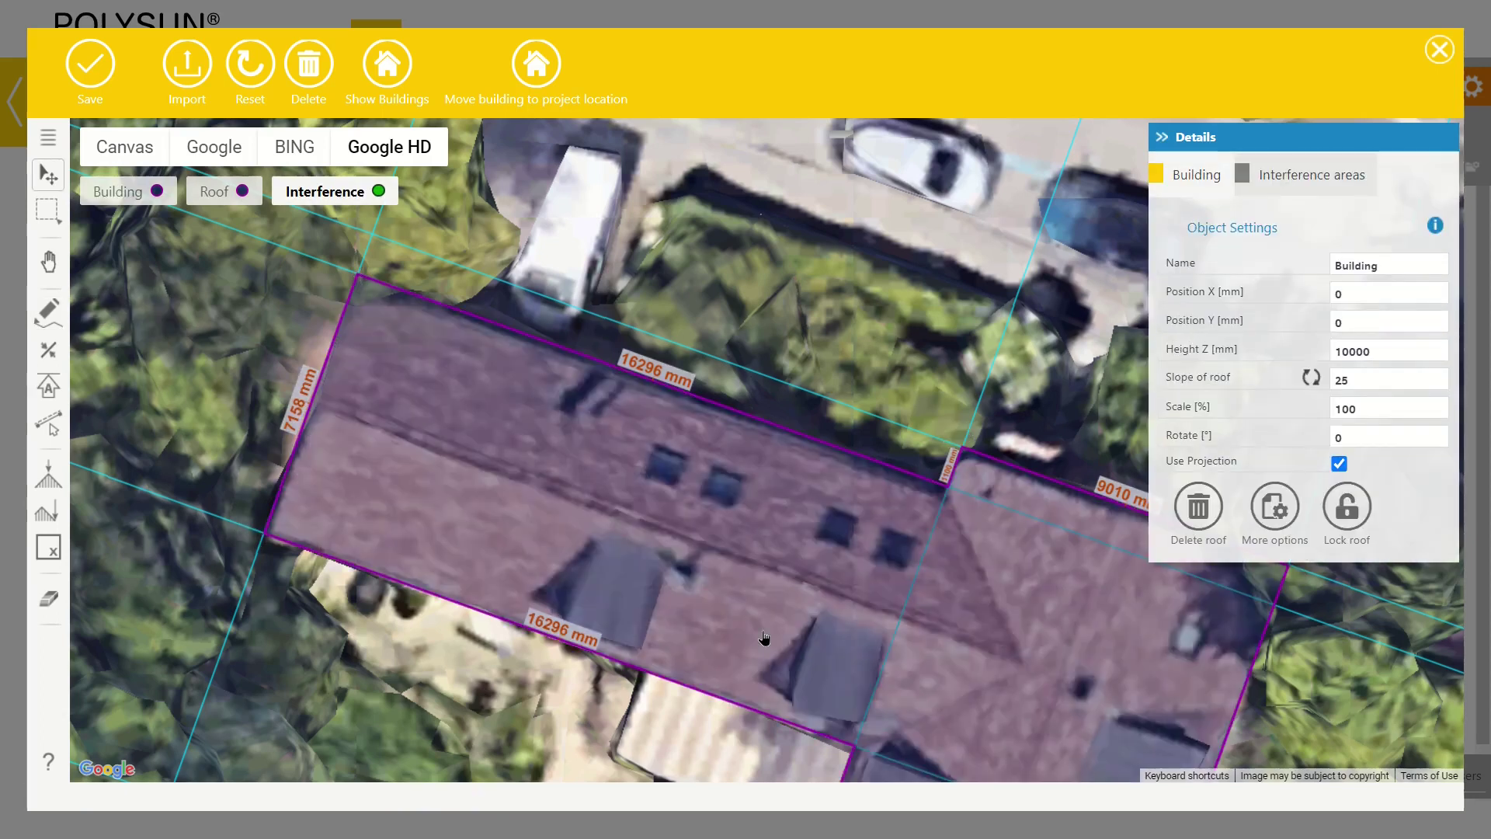
Recentre the map on the outlined L-shaped building and zoom out to show neighbouring plots
drag(764, 638, 515, 416)
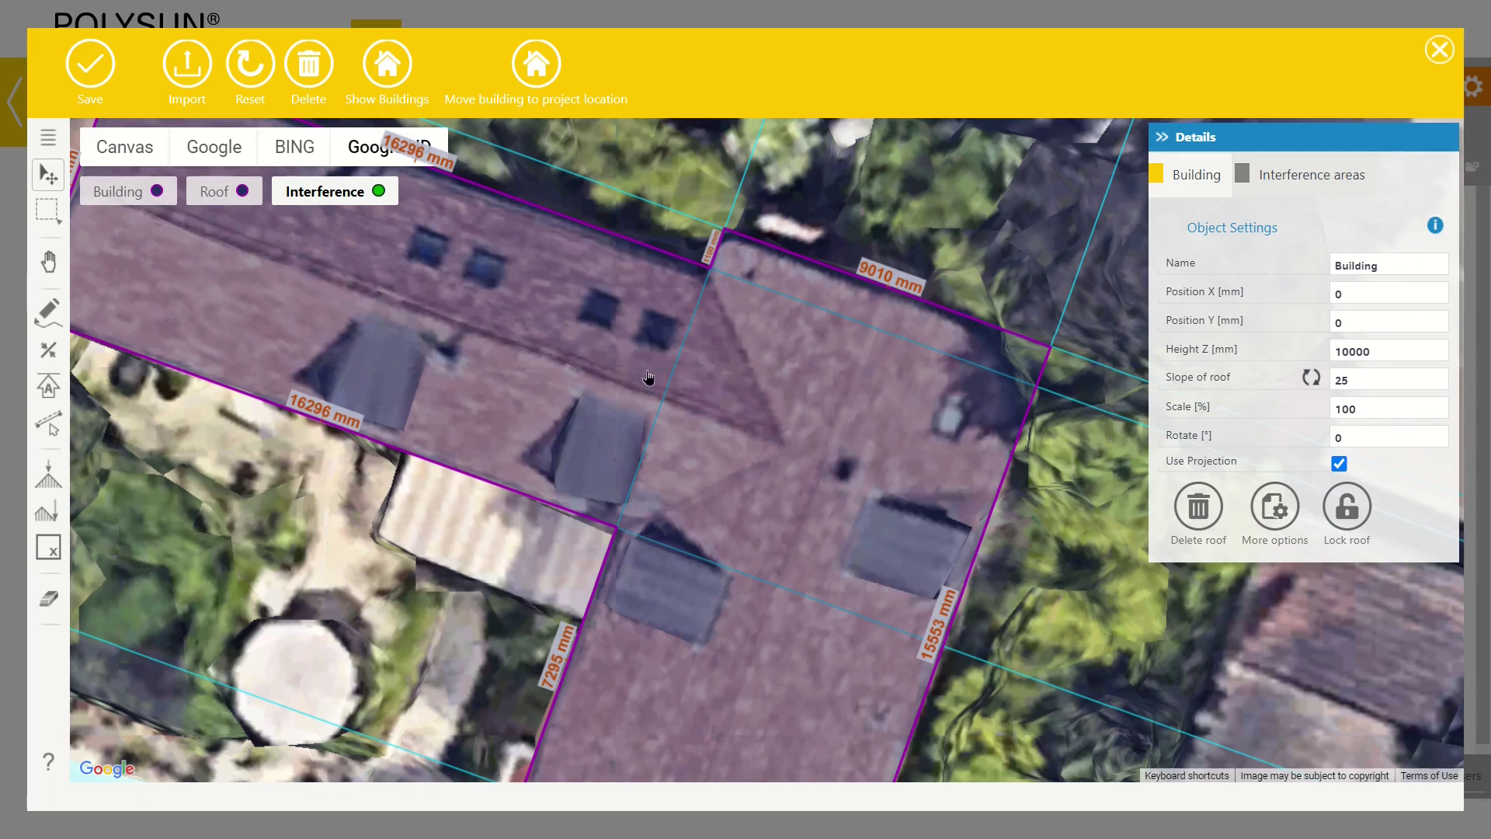
scroll(648, 378, down, 2)
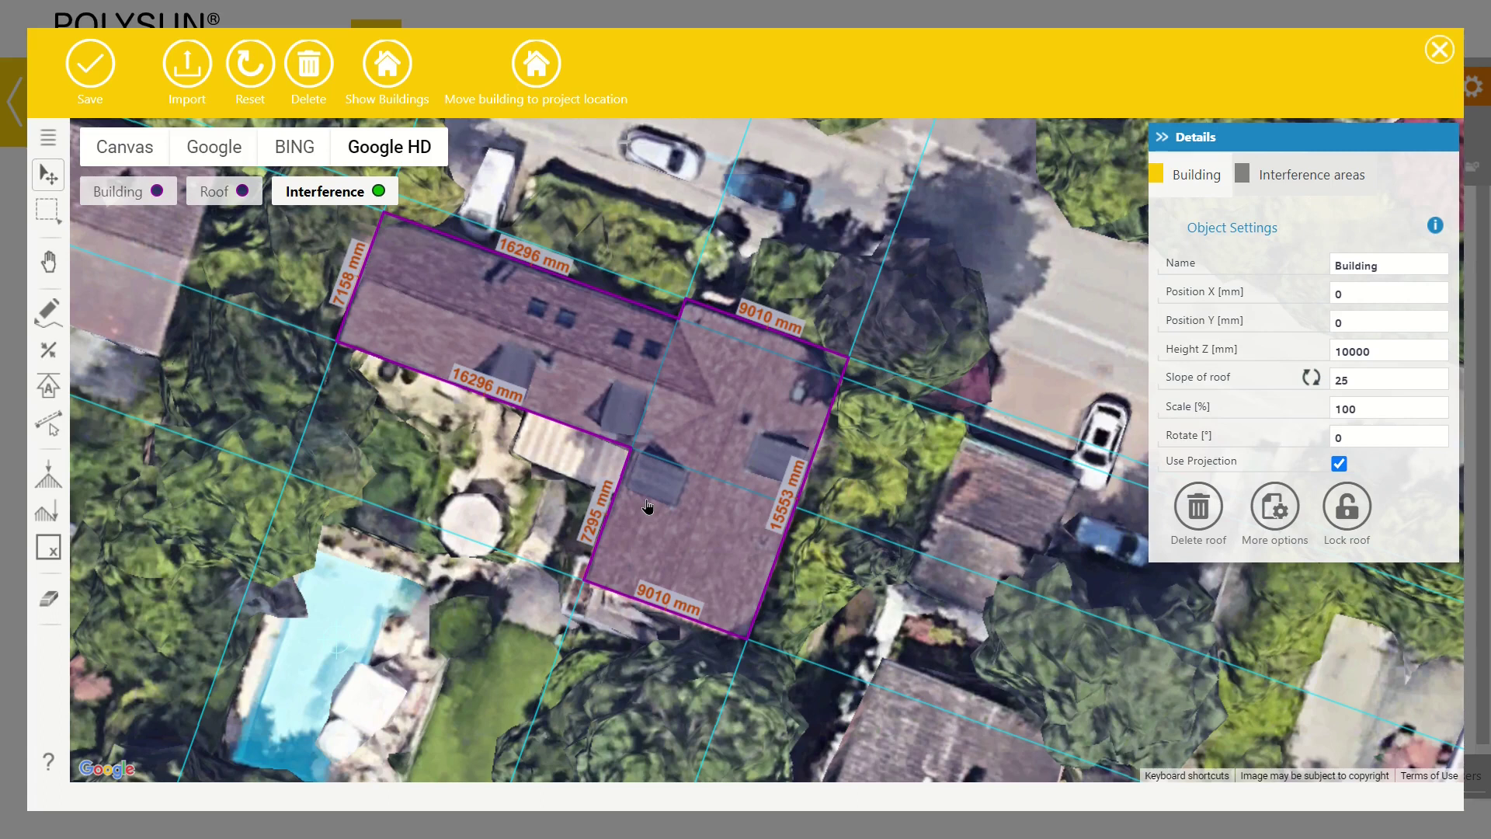
Select the roof-line tool and start a ridge at the midpoint of the long wing's left end
click(51, 480)
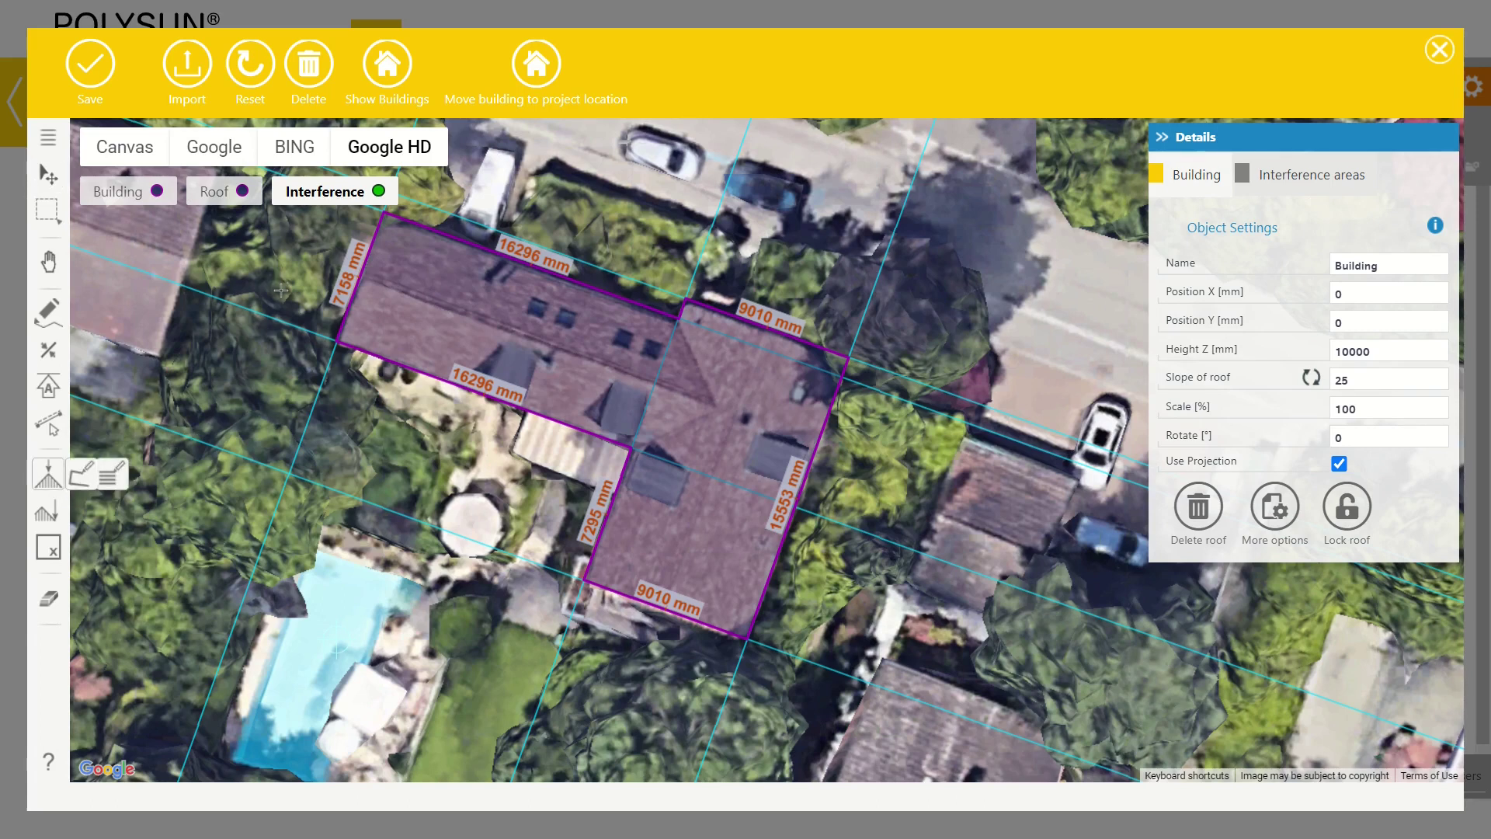
drag(281, 290, 309, 386)
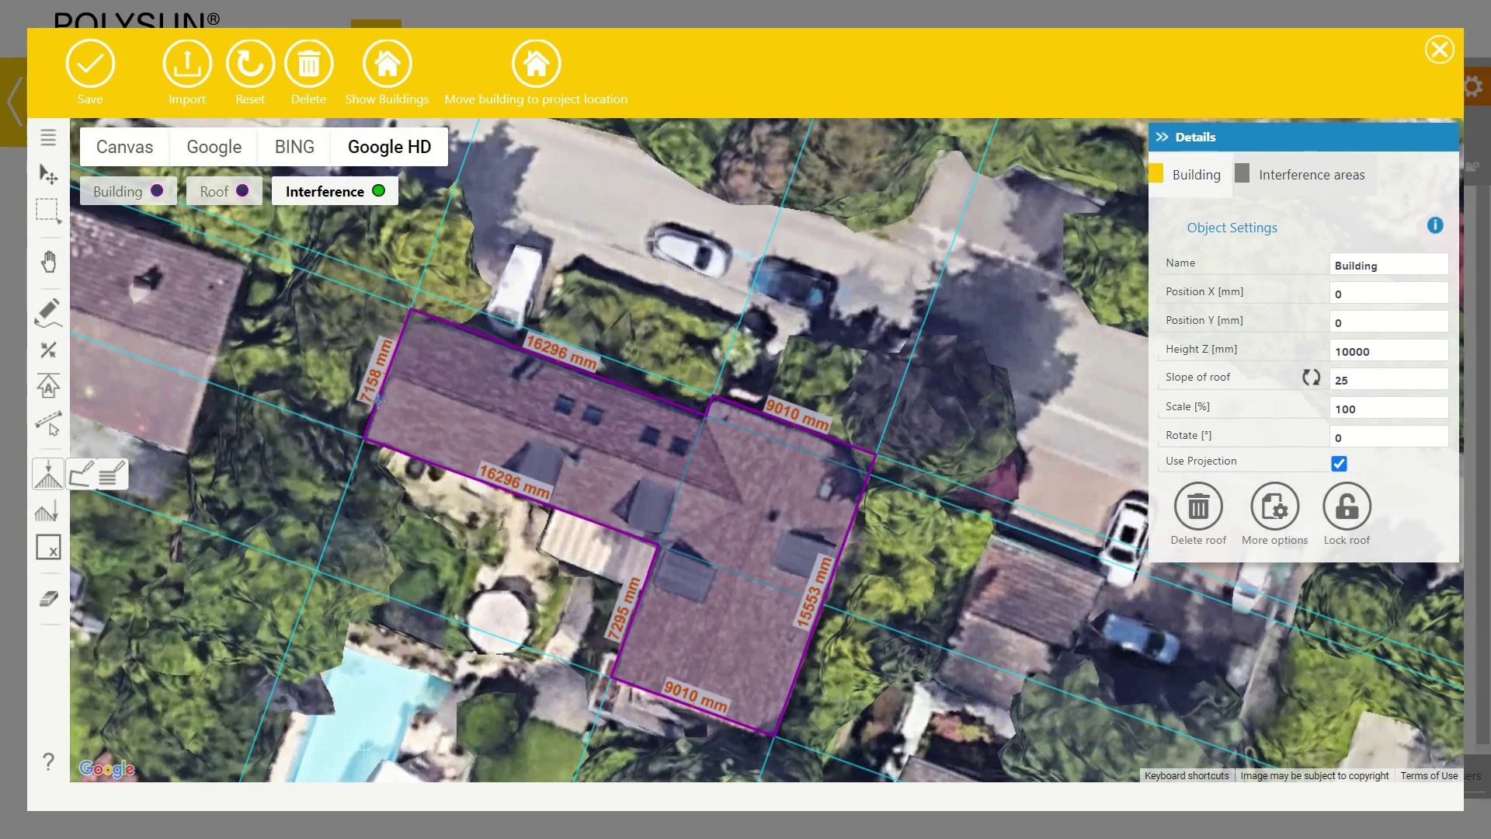
scroll(377, 400, up, 3)
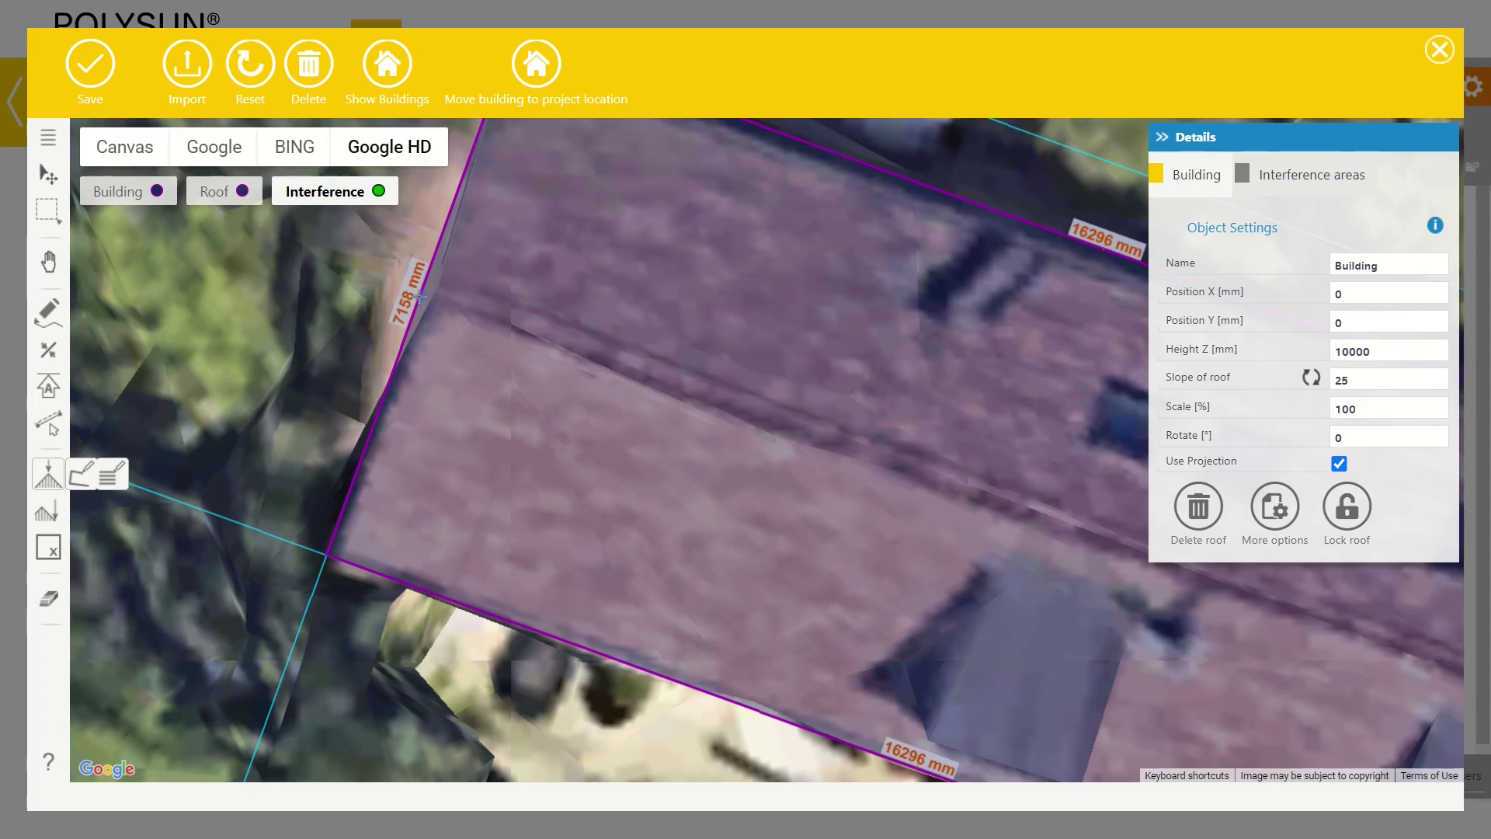
scroll(420, 295, down, 3)
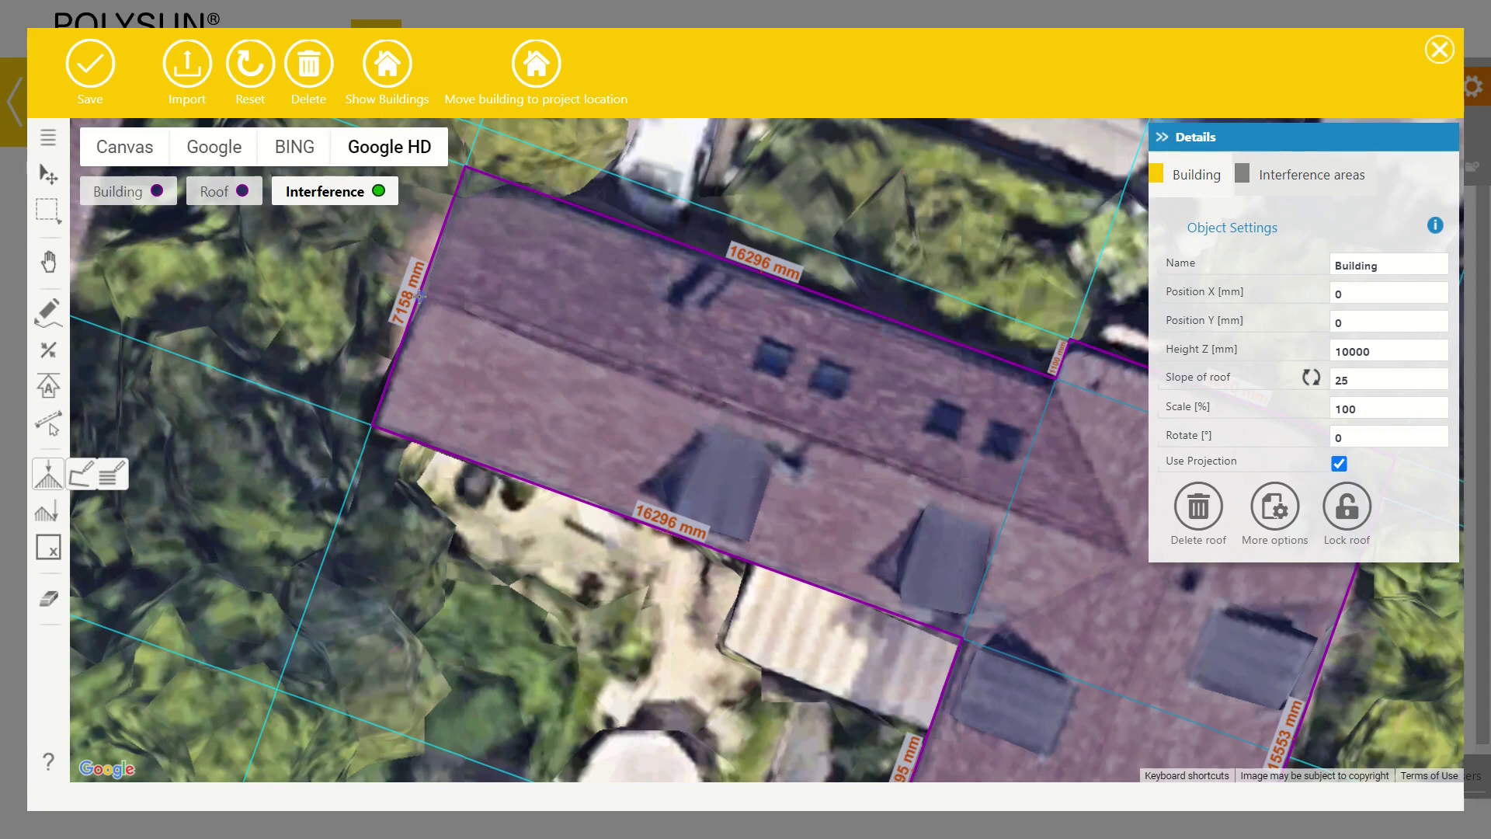
click(420, 296)
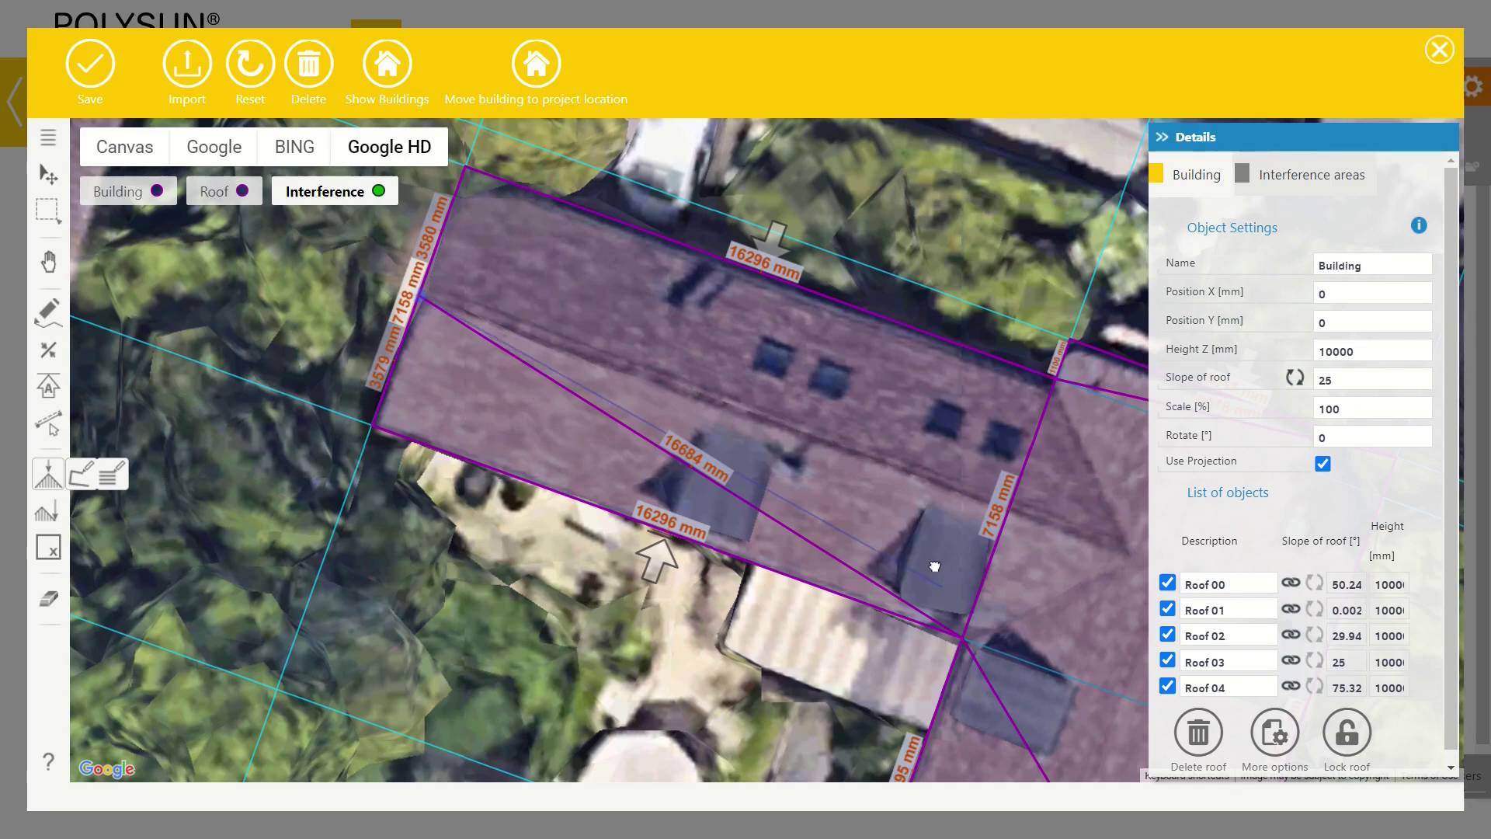
End the ridge at the wing junction, giving faces sloped 29.1°, 36.04°, 38.03°, 25° and 29.36°
drag(937, 566, 721, 583)
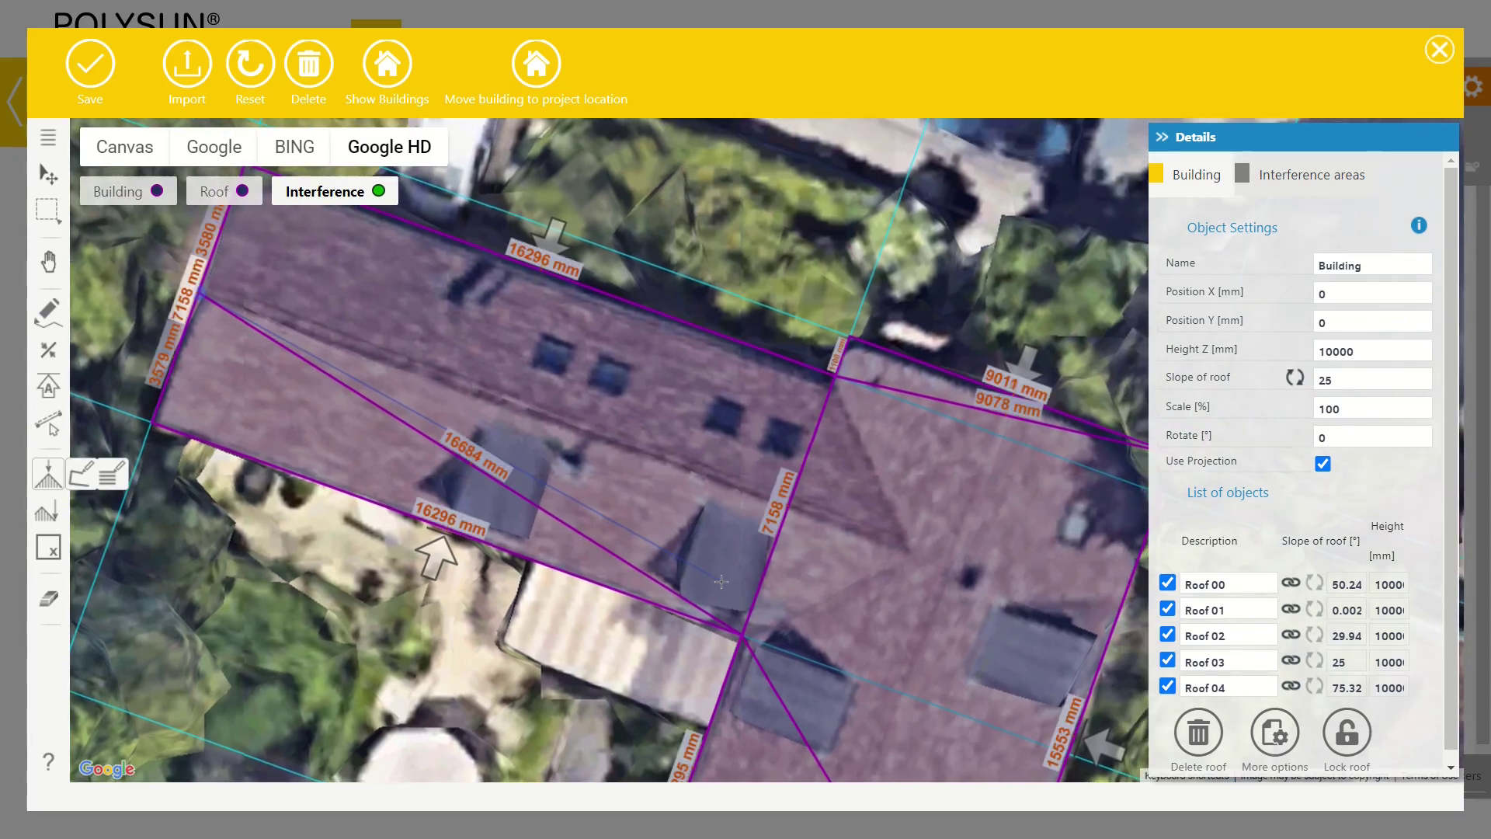
click(910, 551)
drag(954, 600, 860, 448)
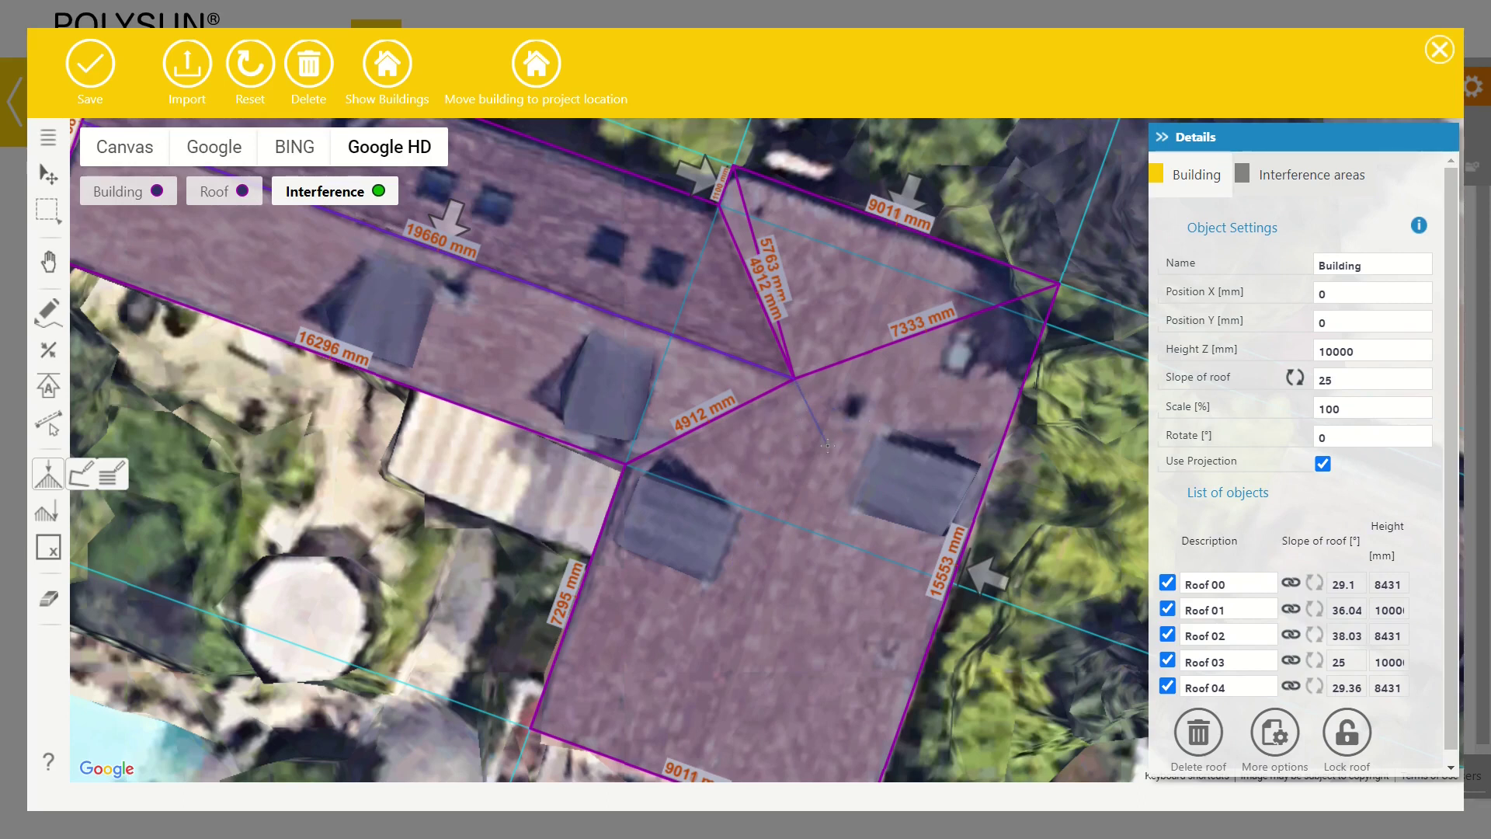
Draw a 15552 mm ridge along the short eastern wing, from bottom-edge midpoint to top-edge midpoint
key(Escape)
mouse_move(849, 432)
mouse_down()
mouse_move(845, 375)
mouse_move(812, 377)
mouse_up()
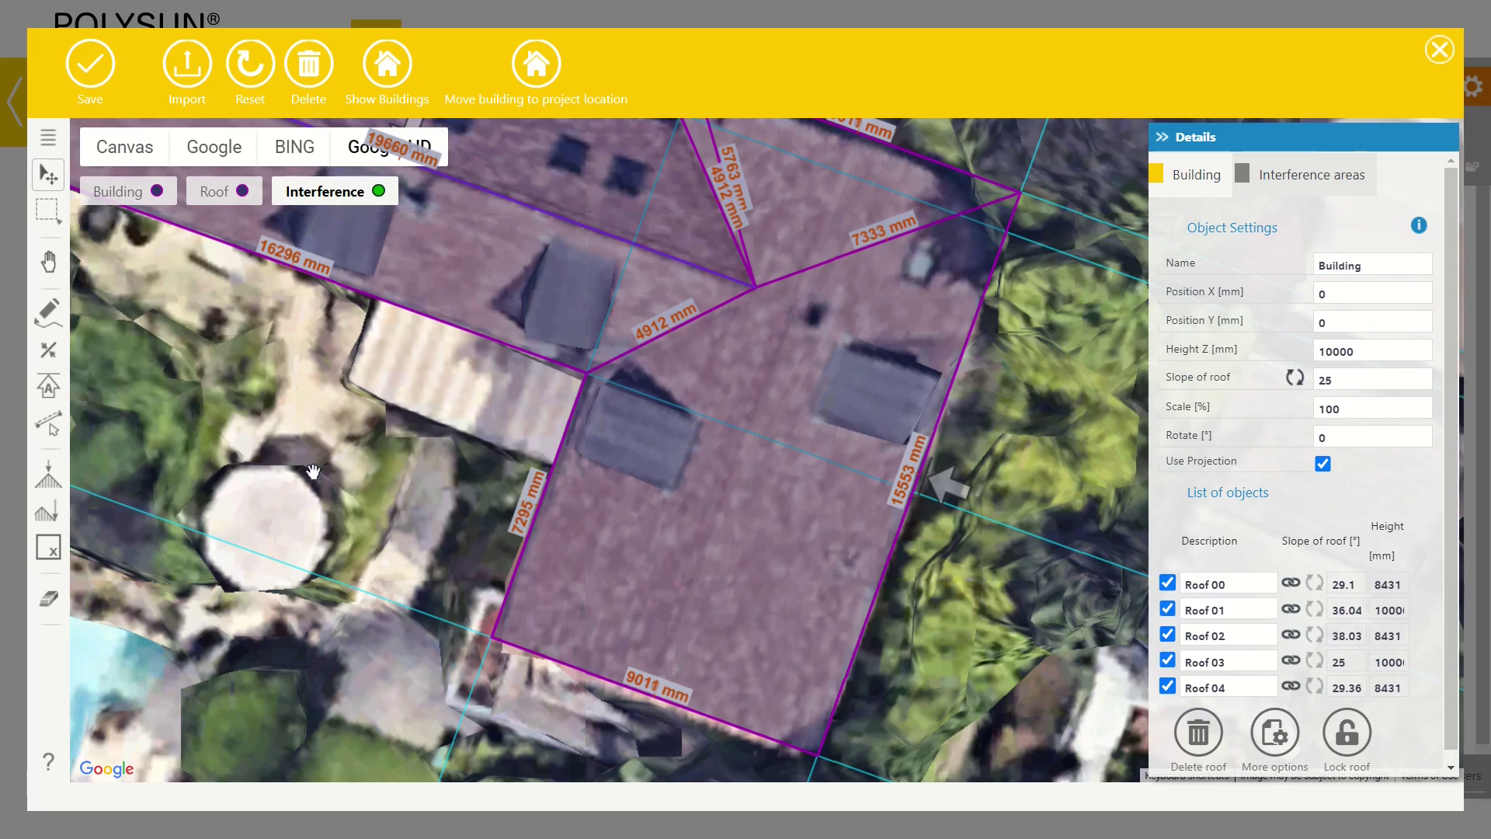
click(49, 485)
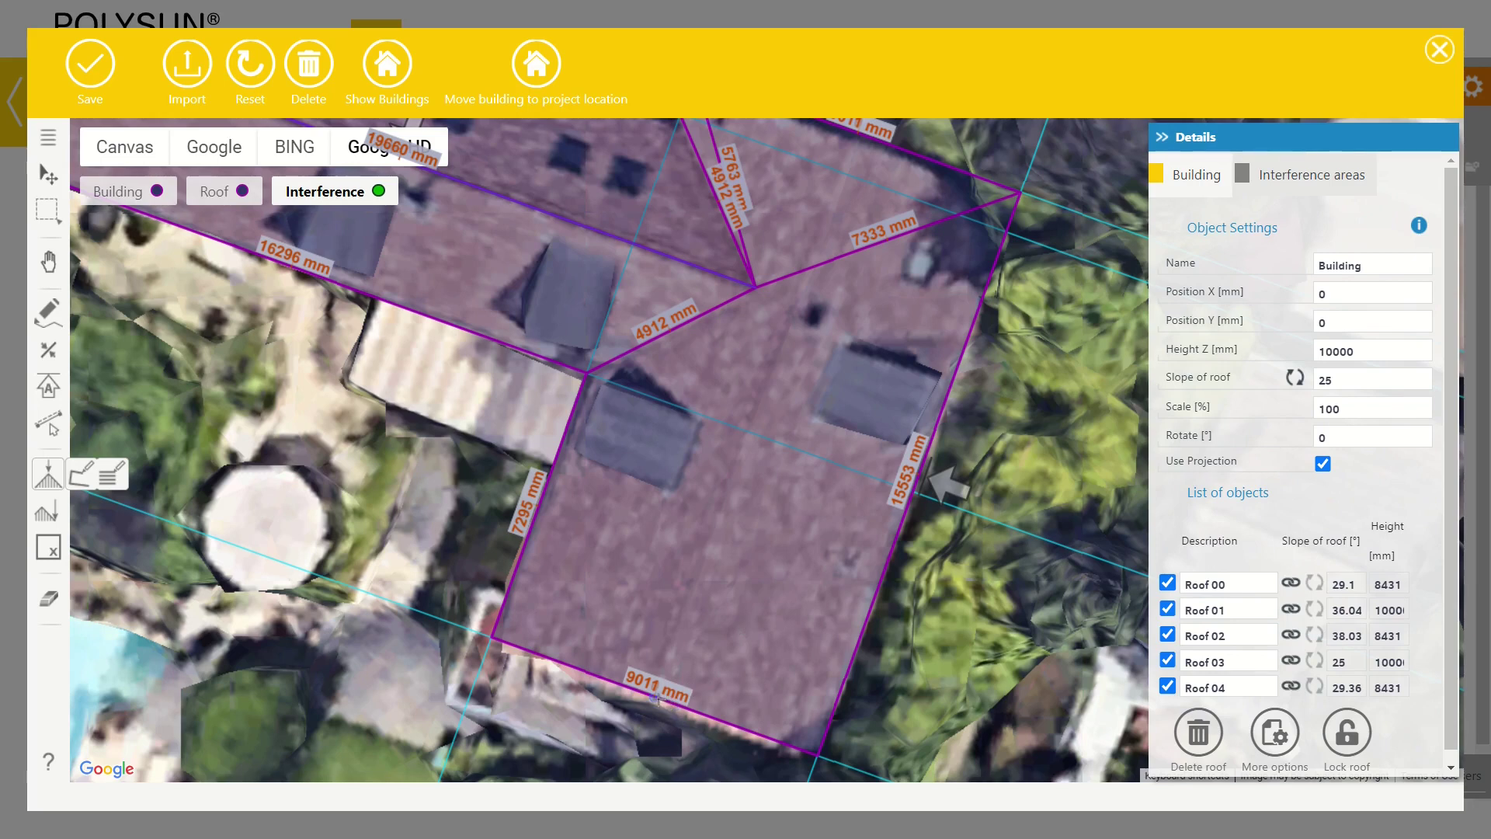
click(656, 694)
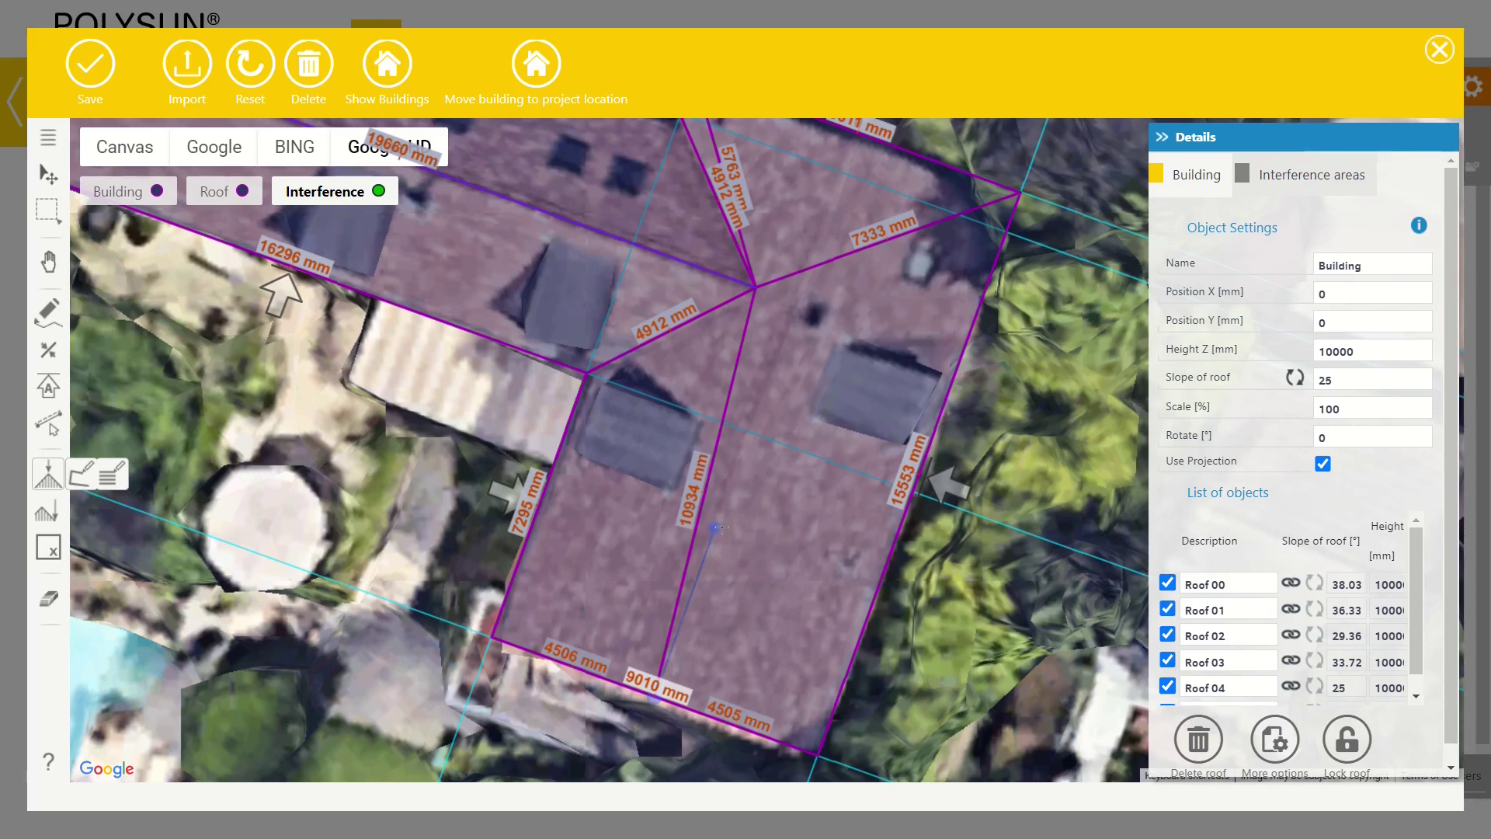
drag(803, 180, 785, 283)
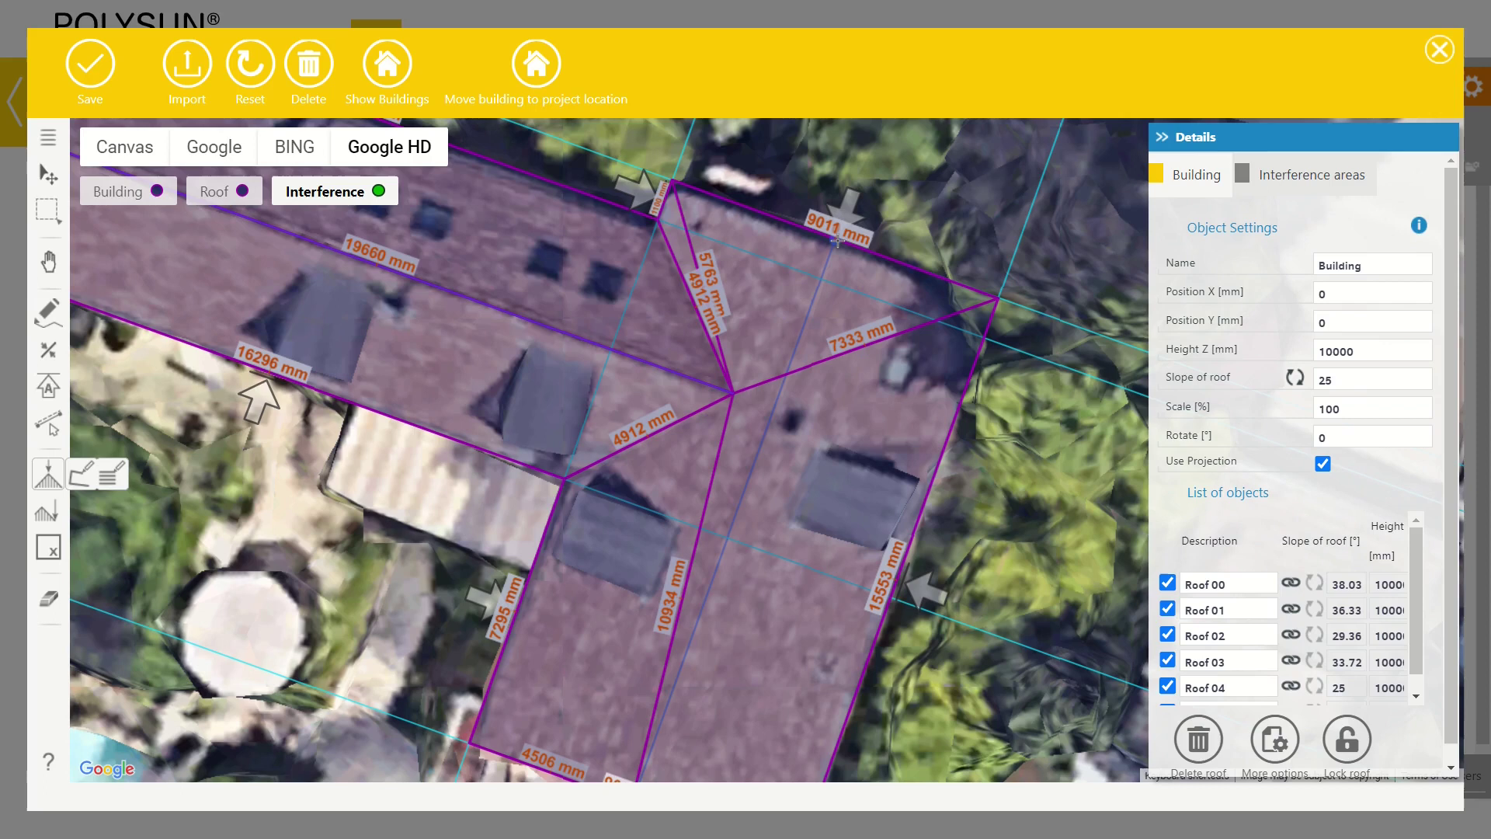
click(837, 243)
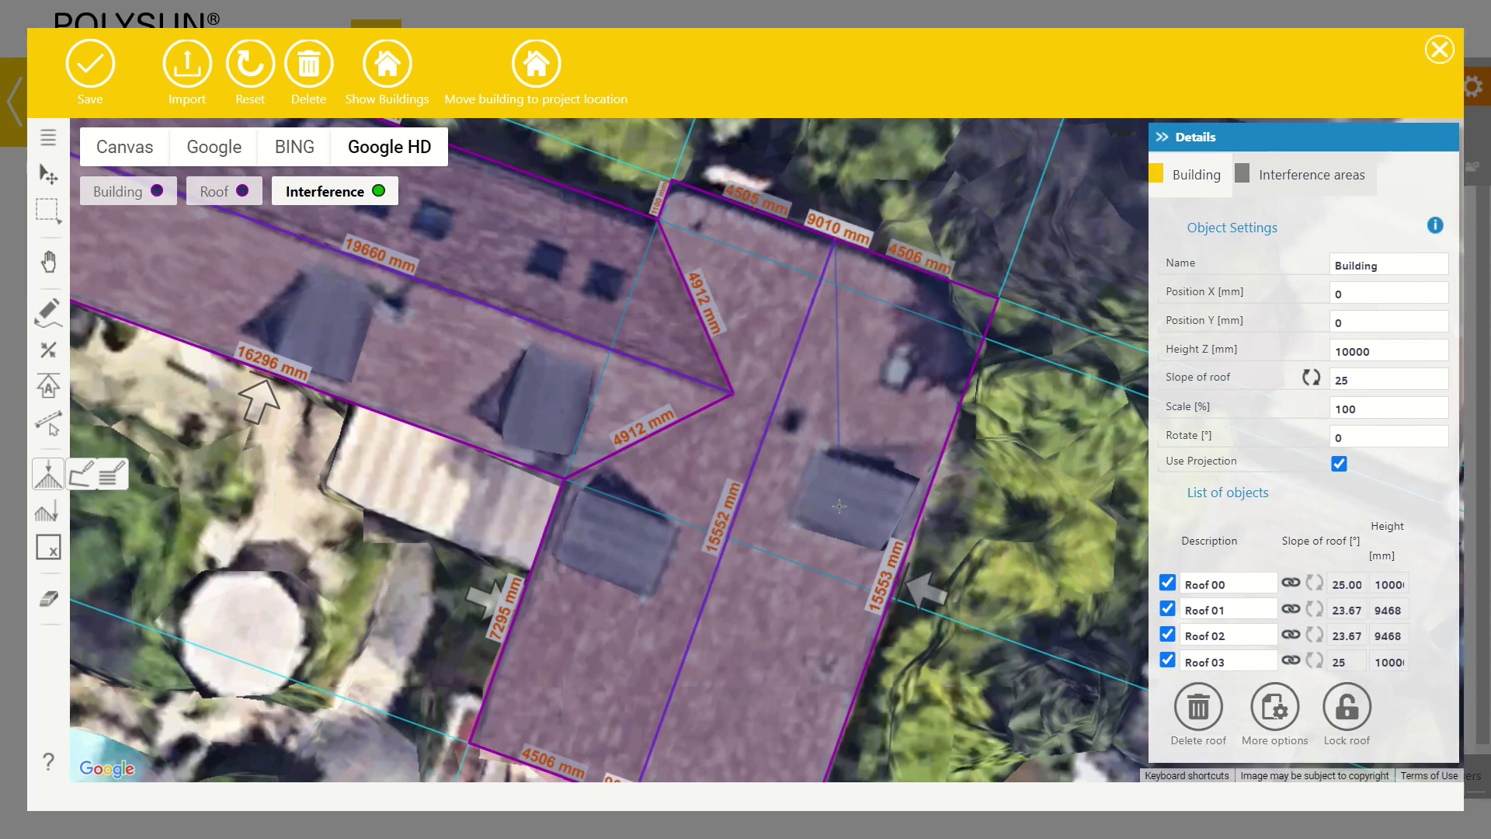
key(Escape)
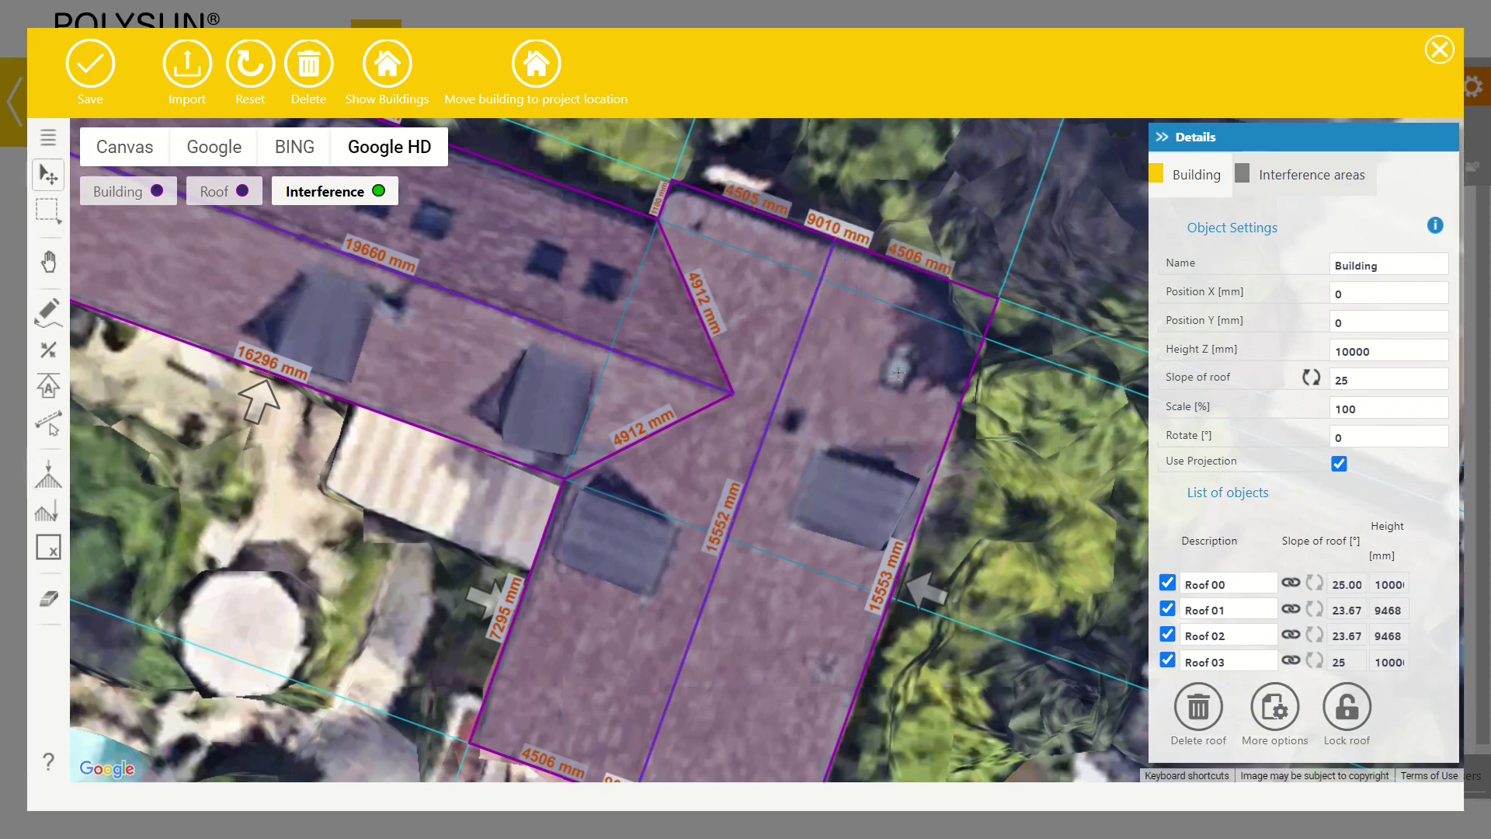
Recentre and zoom out to show the whole L-shaped building with its four roof faces, Roof 00–03
drag(831, 535, 825, 418)
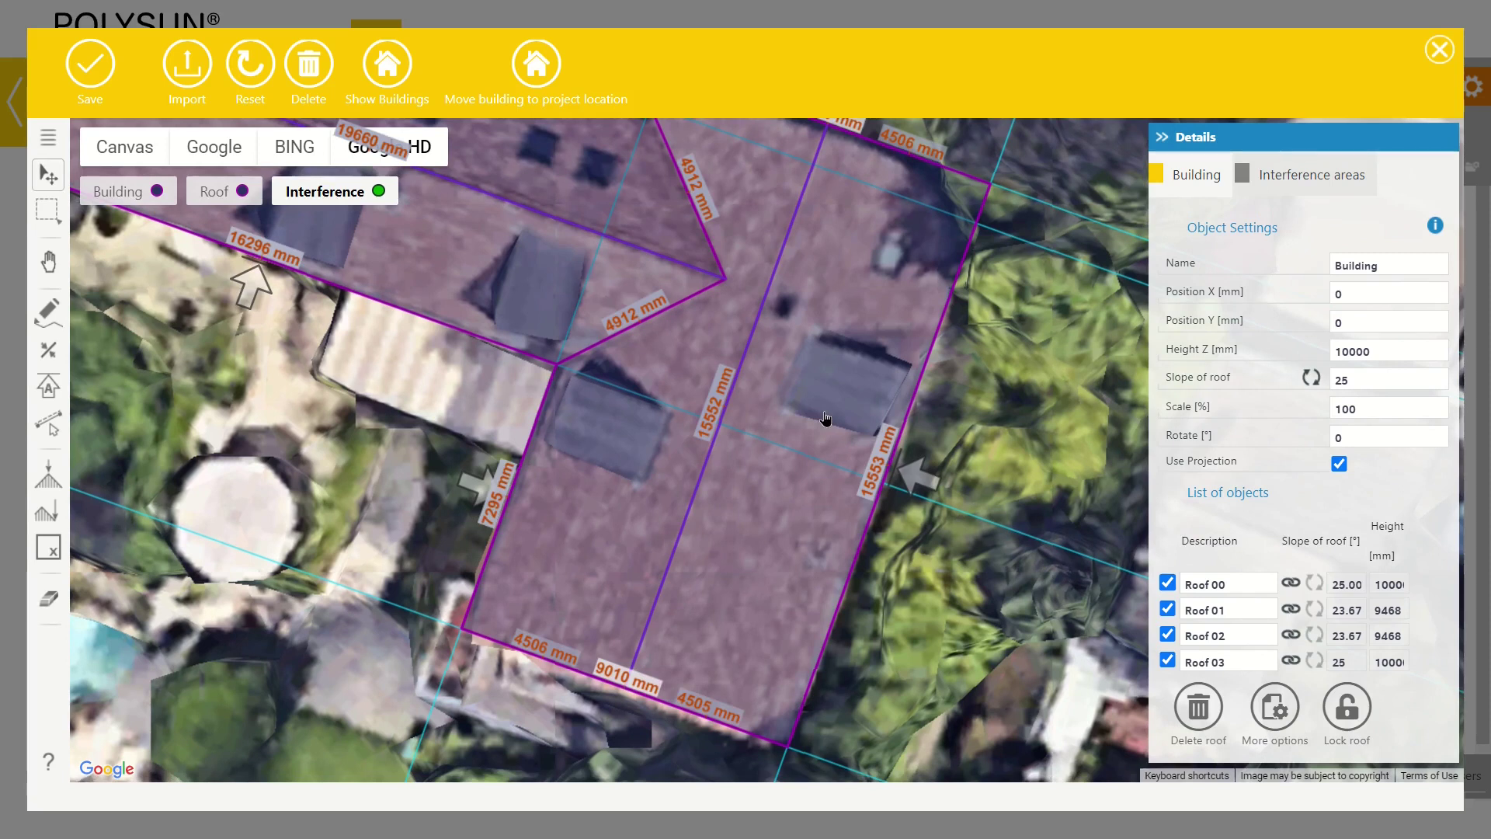
scroll(826, 418, down, 3)
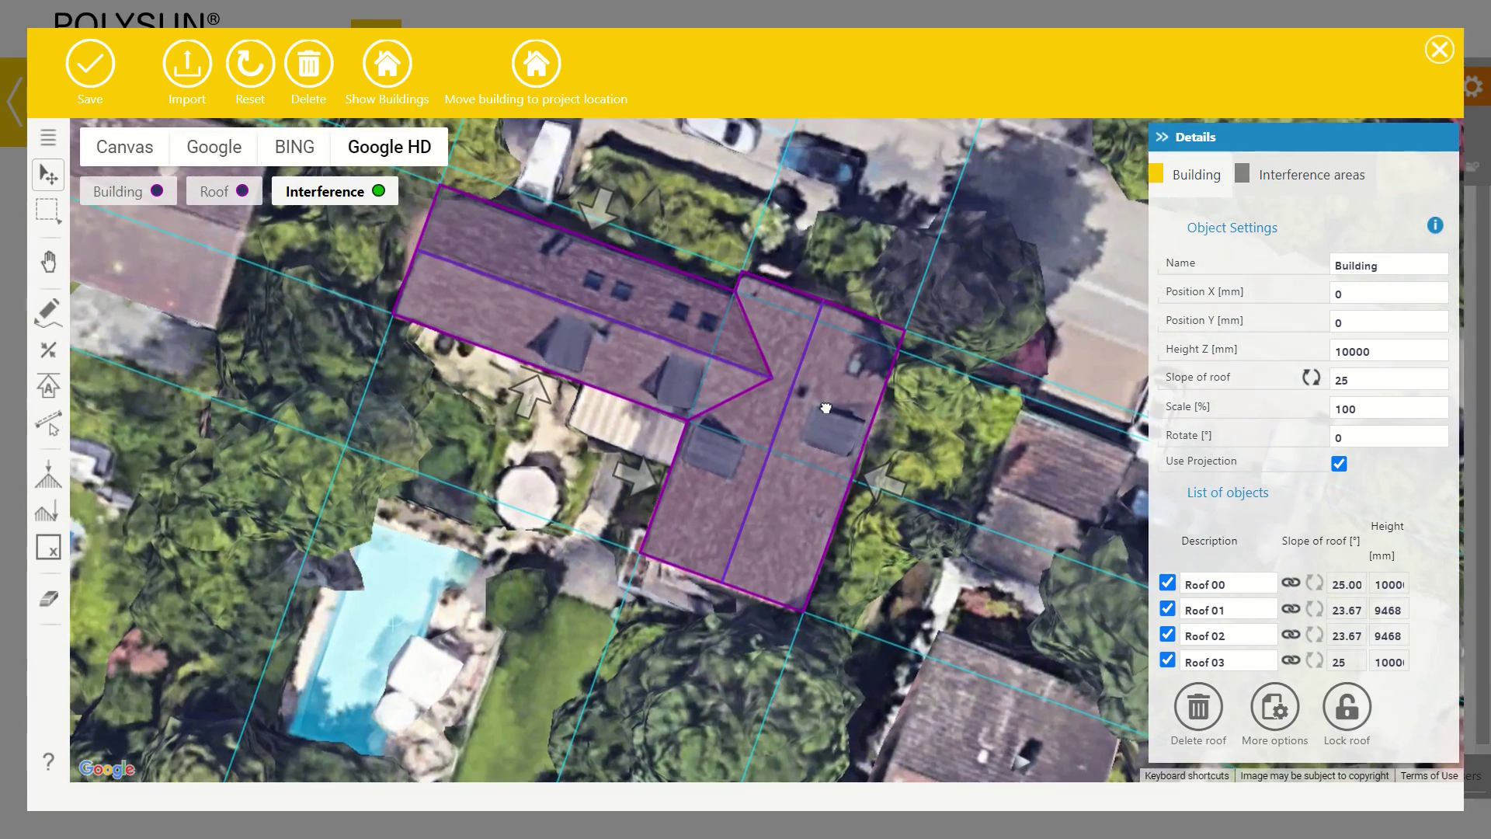